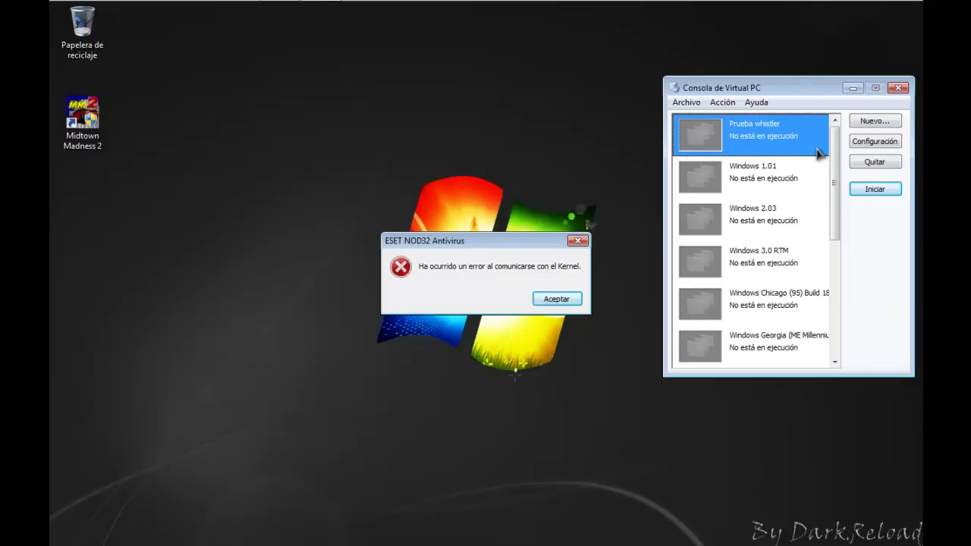
Dismiss the antivirus error, keep hardware-assisted virtualization disabled in the Prueba whistler configuration, and accept the settings.
key("Return")
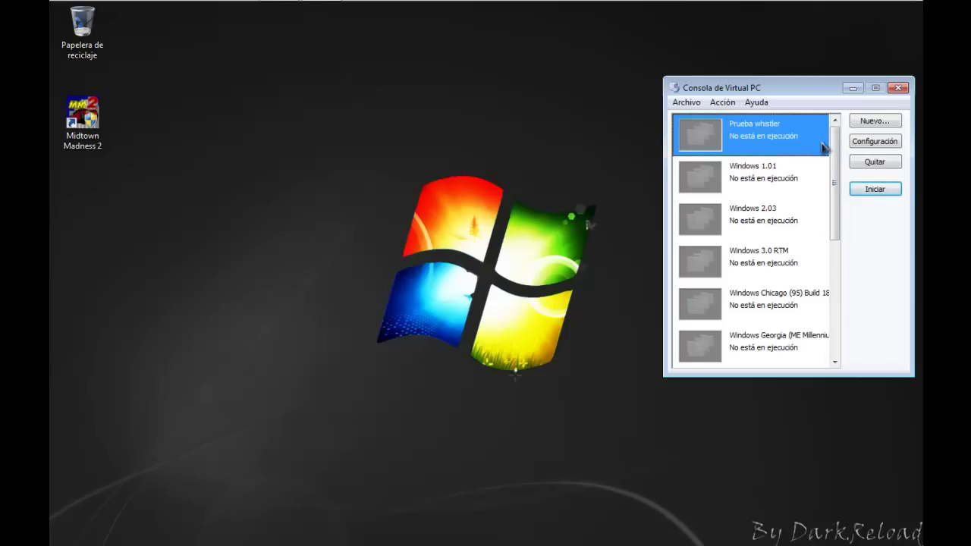
left_click(860, 145)
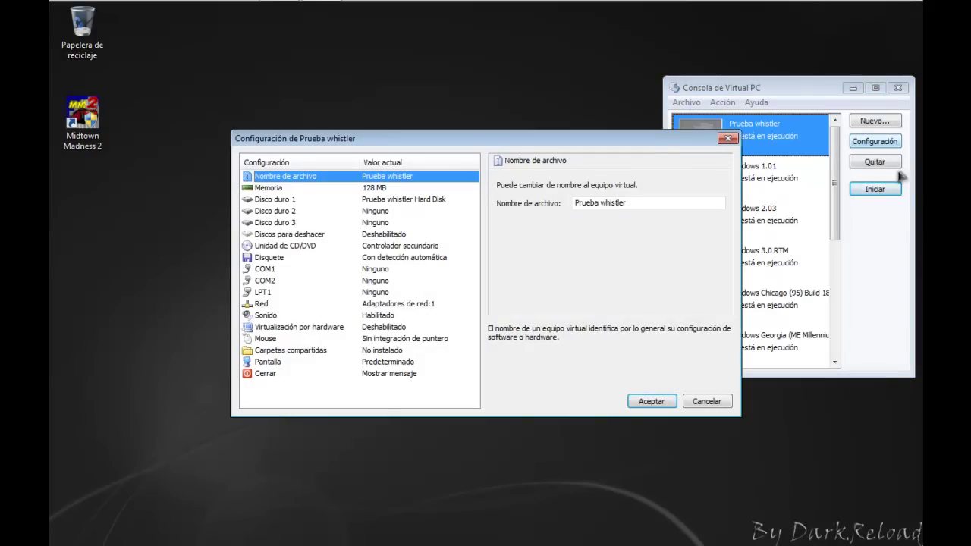
left_click(328, 327)
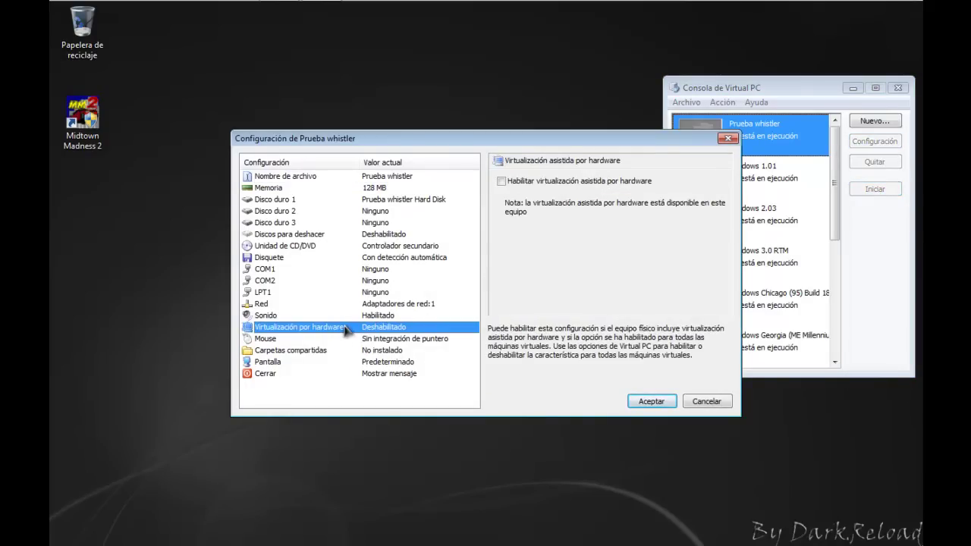
left_click(575, 185)
left_click(568, 185)
left_click(650, 401)
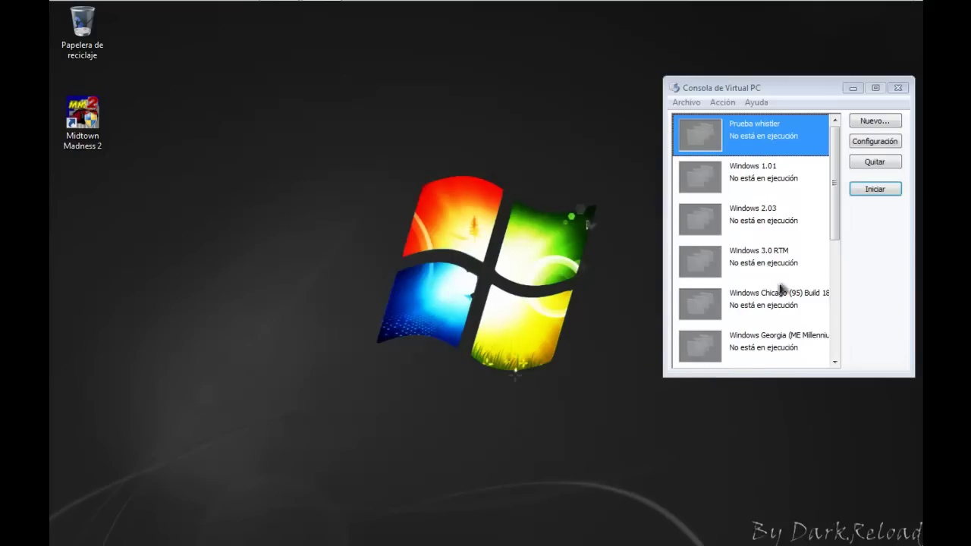
Start the Prueba whistler virtual machine and enter its BIOS setup.
left_click(880, 190)
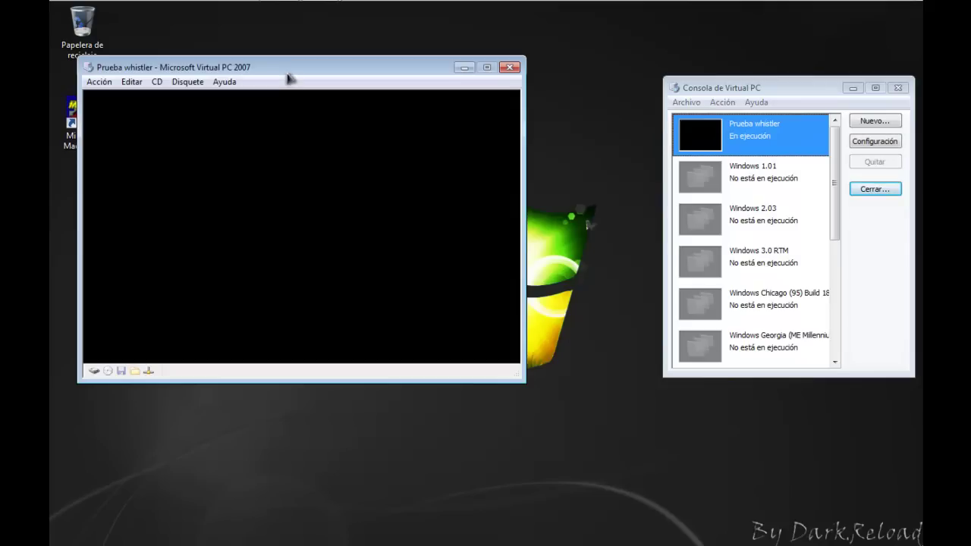
key("Delete")
Set the BIOS system date to 10/13/2000.
key("Down")
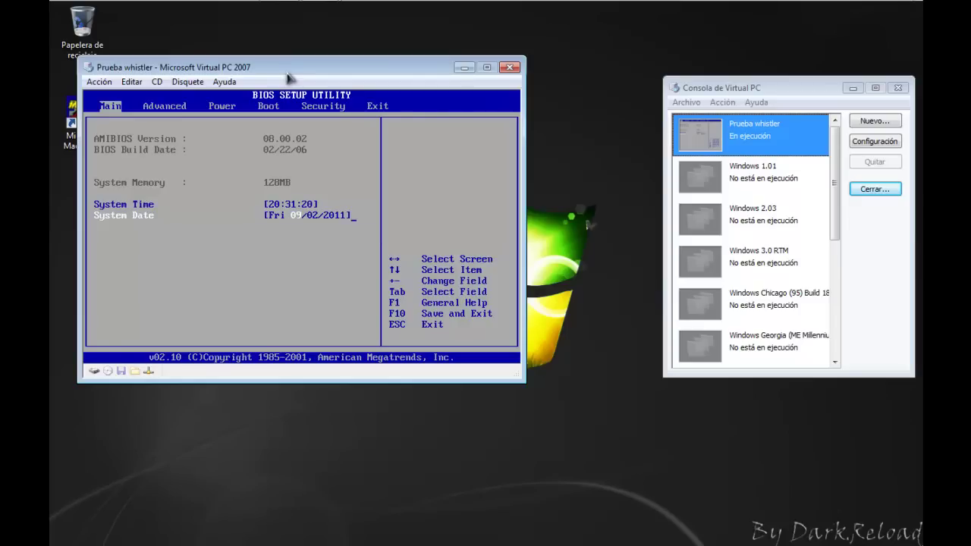
type("13")
key("Tab")
key("Tab")
key("Tab")
key("plus")
key("Tab")
type("13")
key("Tab")
type("20002000")
Exit the BIOS setup, saving the changed system date.
key("Right")
key("Right")
key("Right")
key("Right")
key("Right")
key("Return")
key("Return")
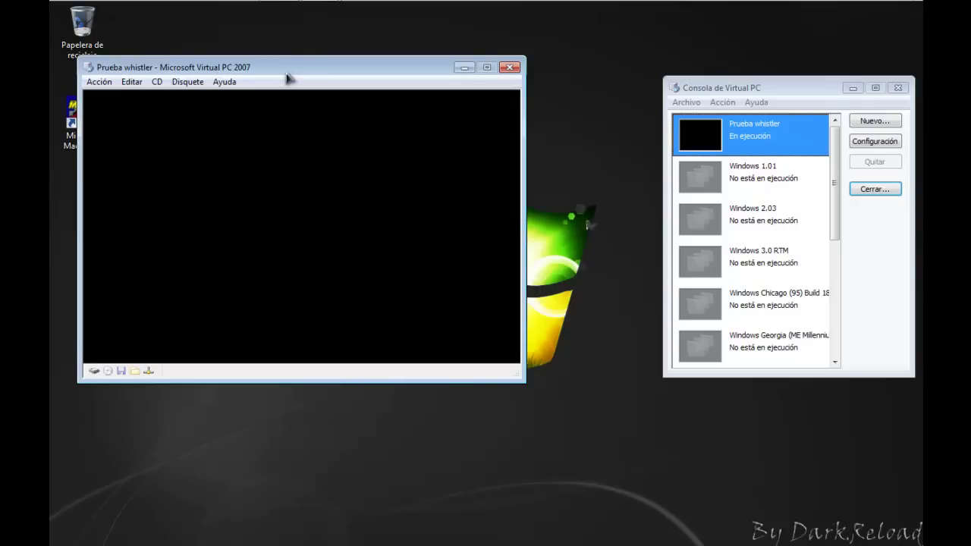
Enter the BIOS setup again during the restart and exit it with the option that saves changes.
left_click(200, 82)
left_click(241, 70)
key("Delete")
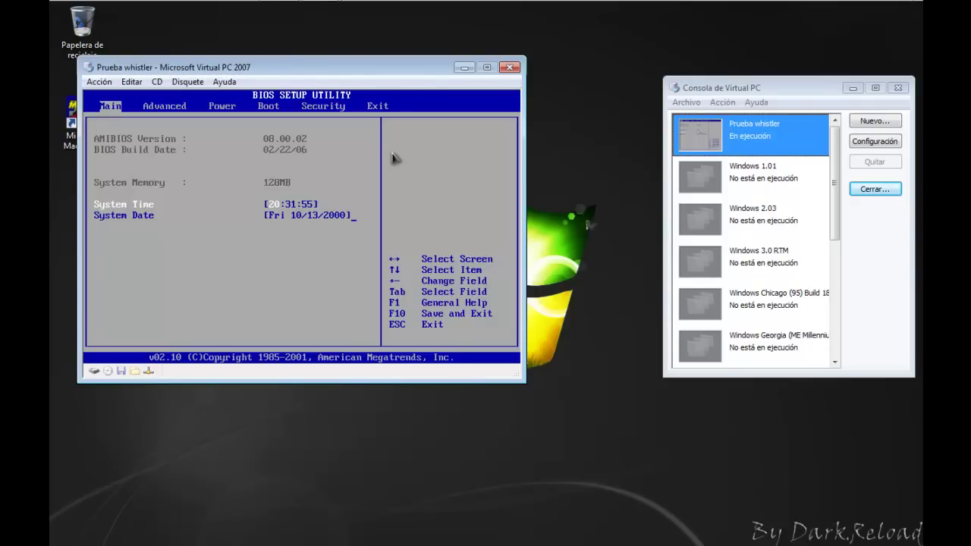
key("Right")
key("Right")
key("Right")
key("Right")
key("Right")
key("Return")
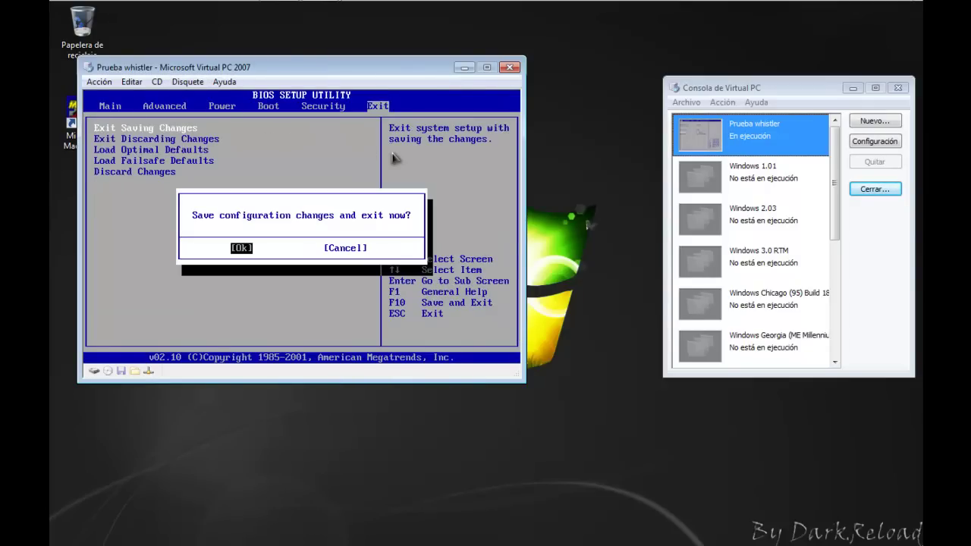
key("Return")
Capture the floppy image "Imagen disco inicio Win98SE Original (ingles)" and start the computer without CD-ROM support.
left_click(187, 82)
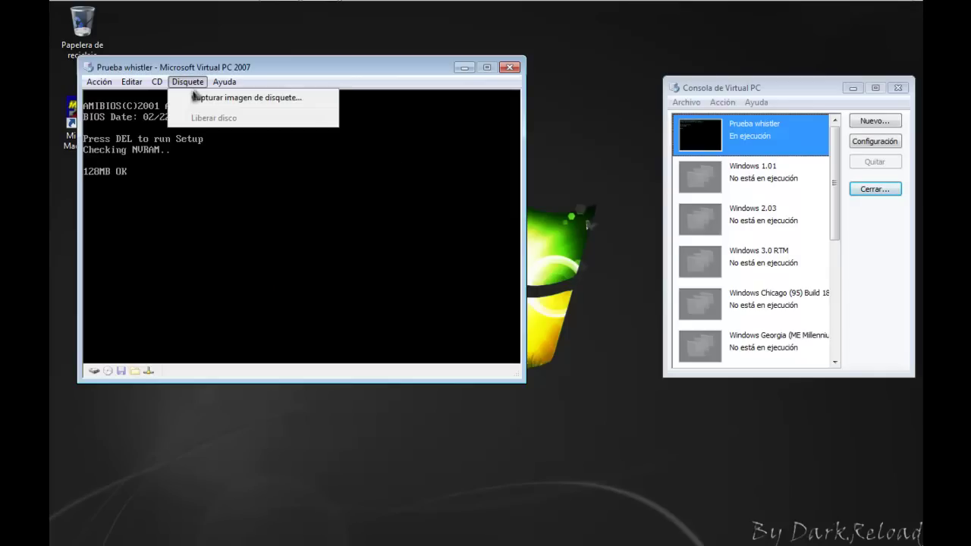
left_click(194, 97)
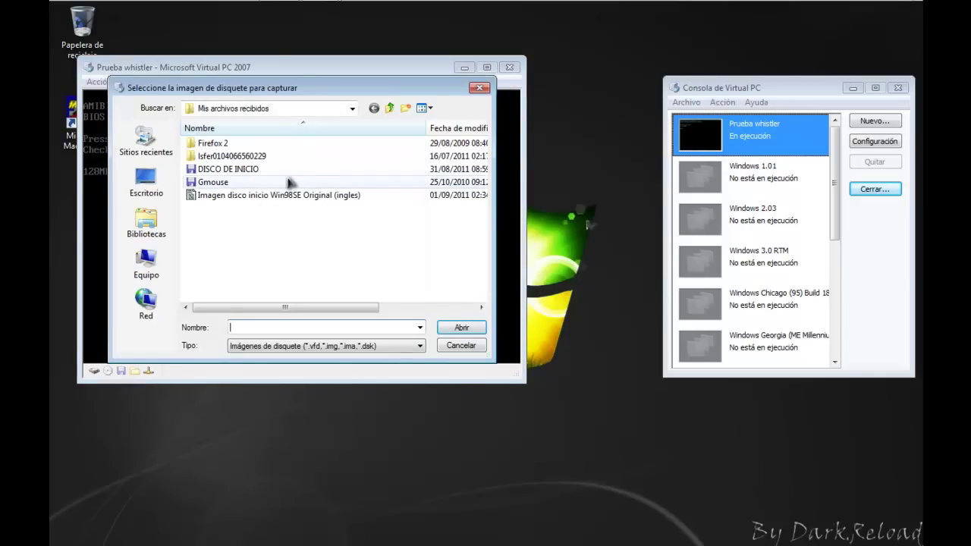
left_click(279, 170)
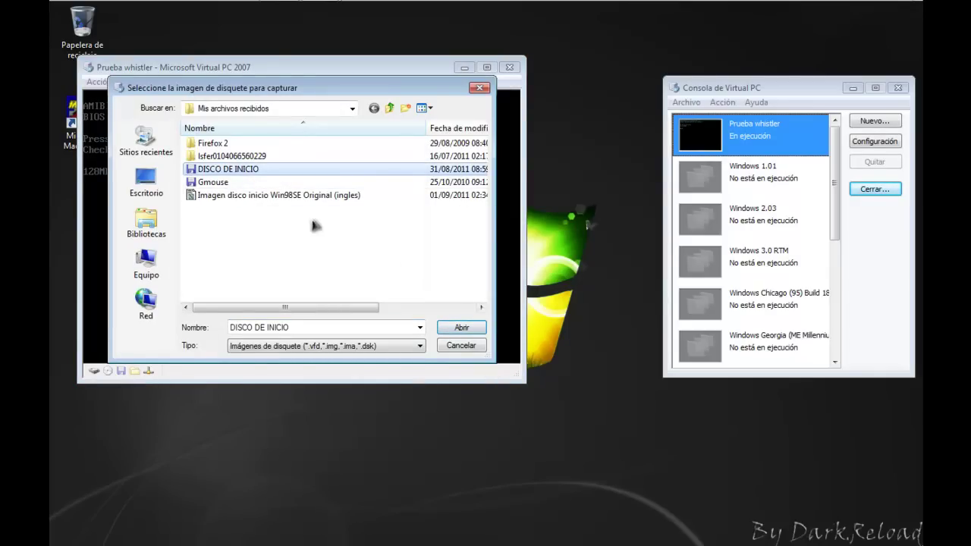
left_click(262, 183)
left_click(266, 195)
left_click(461, 328)
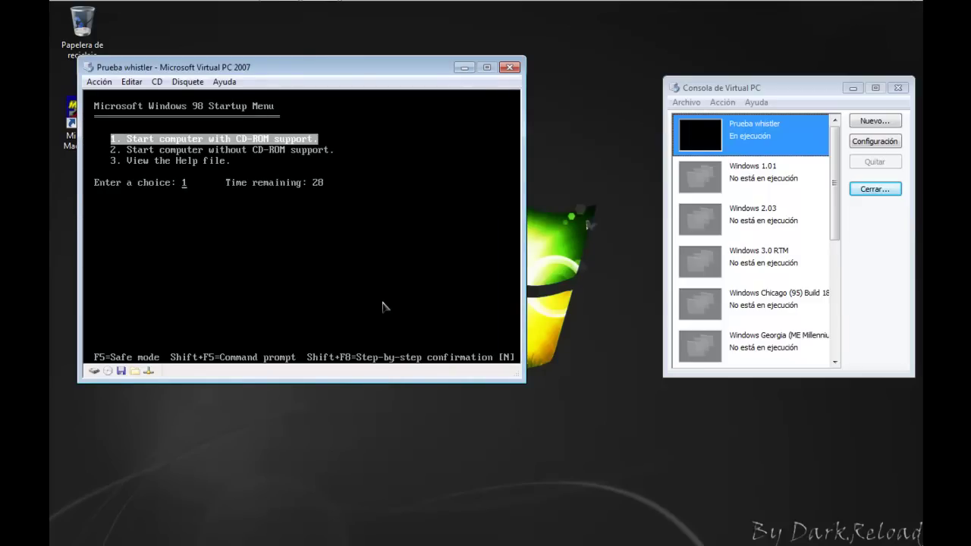
key("Down")
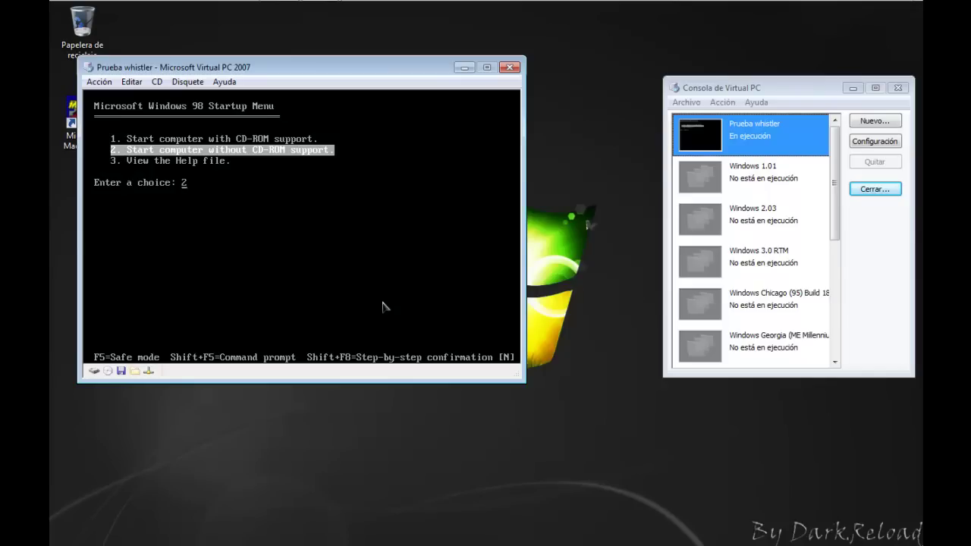
key("Return")
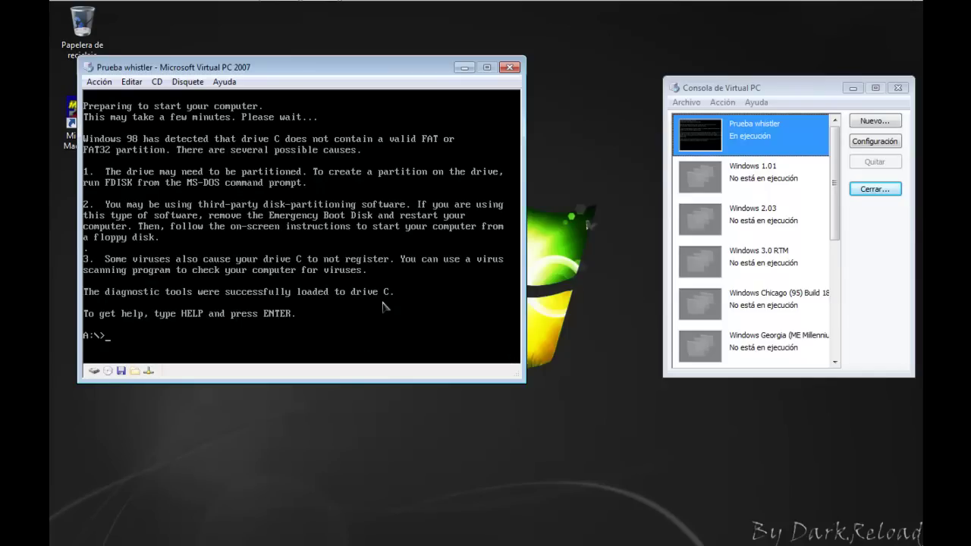
Run fdisk and create a primary DOS partition on fixed disk 1, accepting the default options.
type("fdisk")
key("Return")
key("Return")
key("Return")
key("Return")
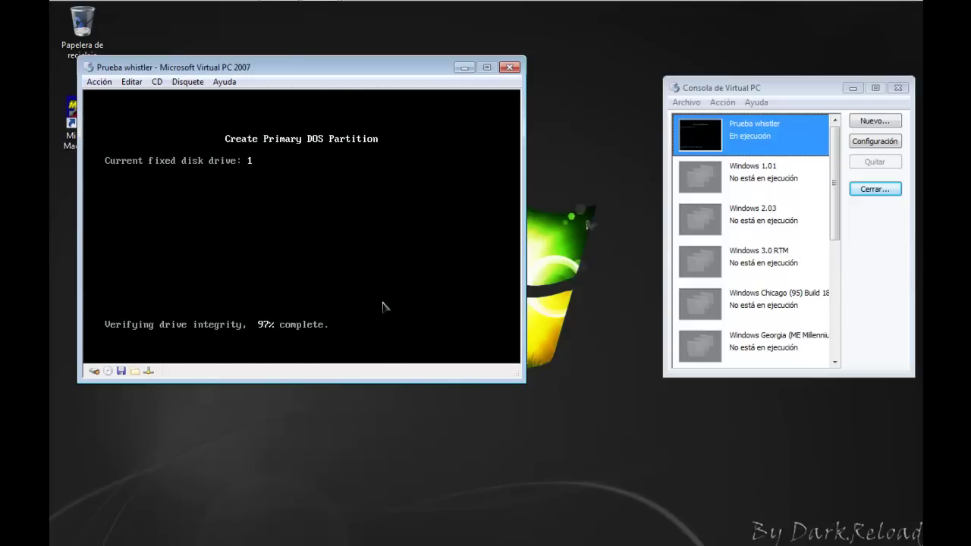
key("Return")
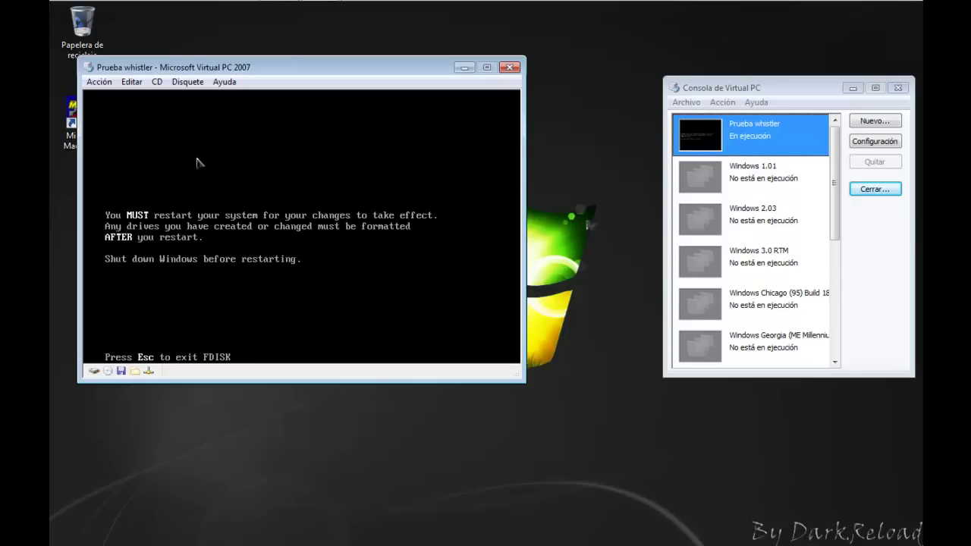
Reset the virtual machine and start it from the Windows 98 startup menu with CD-ROM support.
left_click(99, 82)
left_click(130, 155)
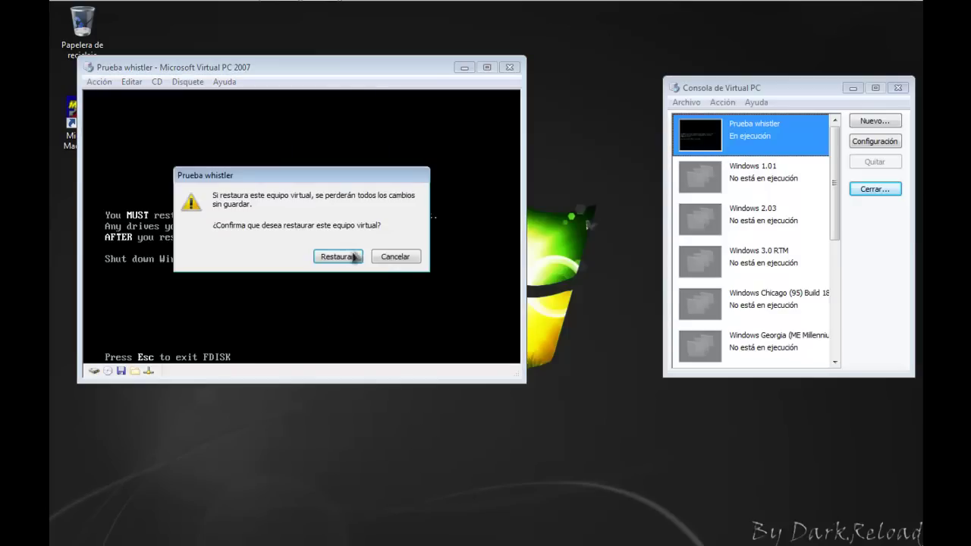
left_click(339, 258)
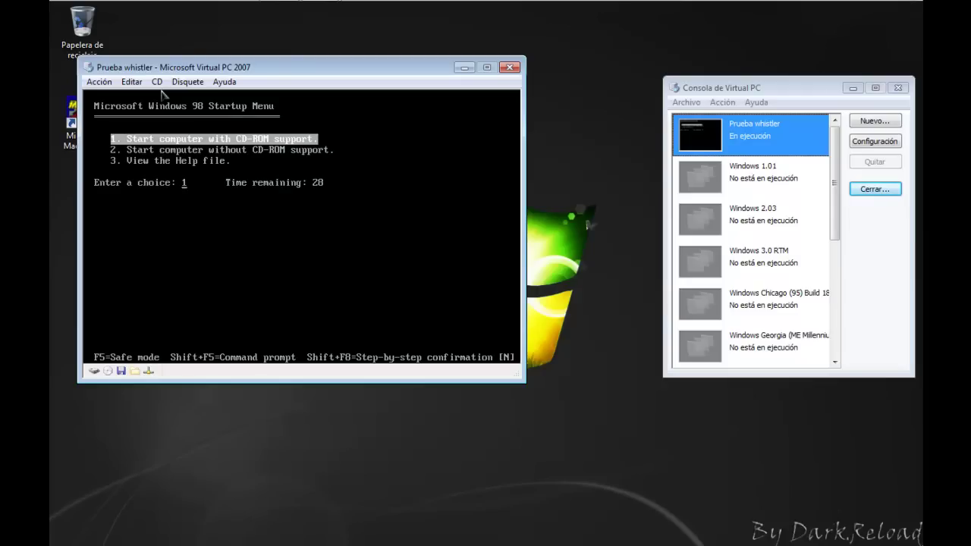
key("Return")
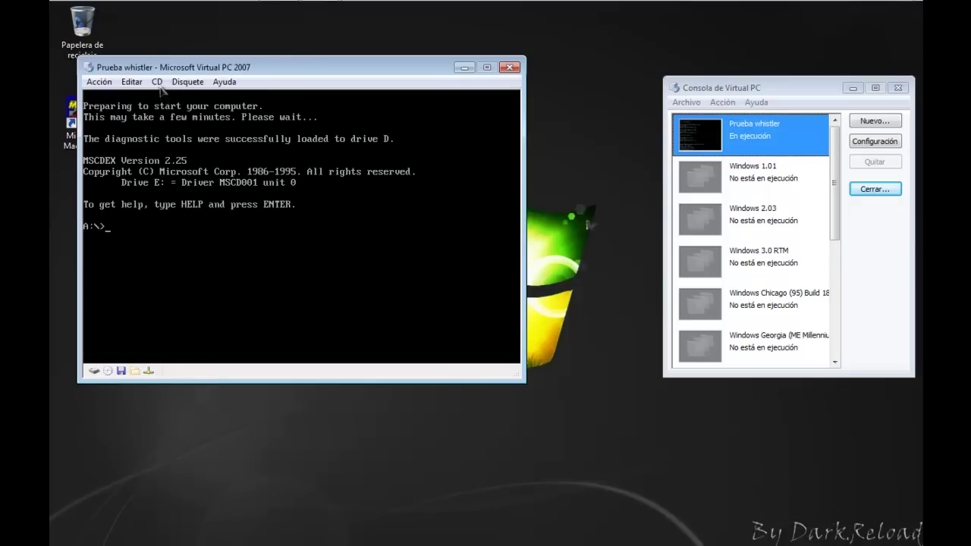
Capture the ISO image from the Windows XP "Whistler" Build 2287 folder inside Sistemas Operativos.
left_click(156, 82)
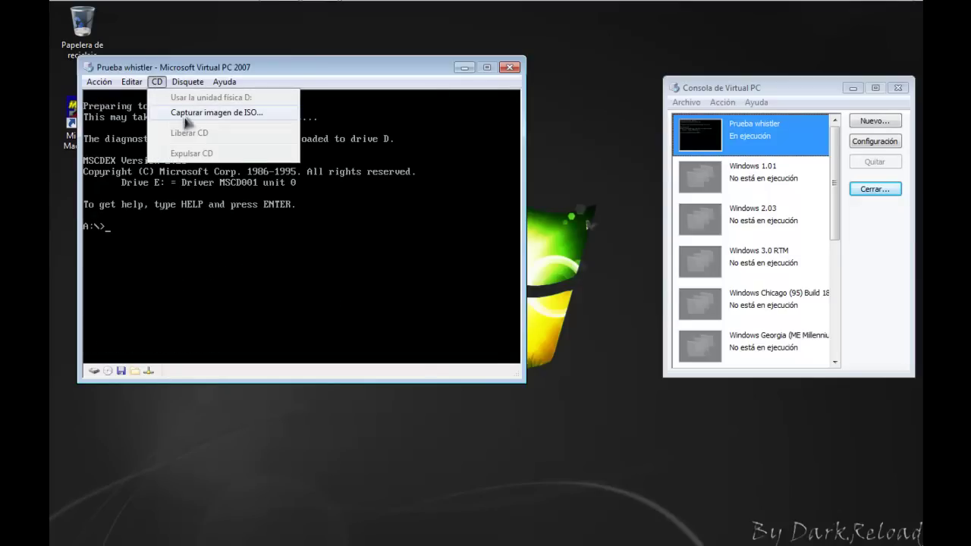
left_click(216, 112)
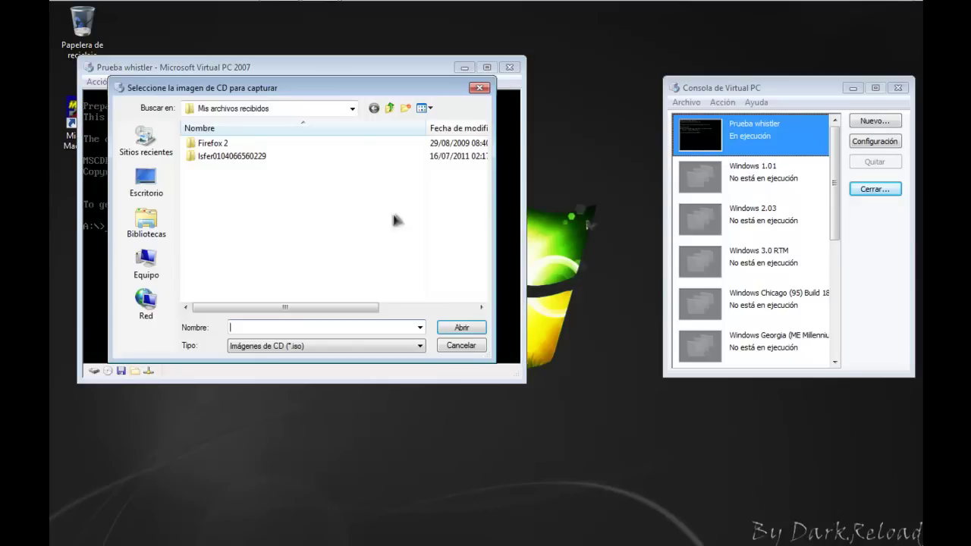
left_click(390, 109)
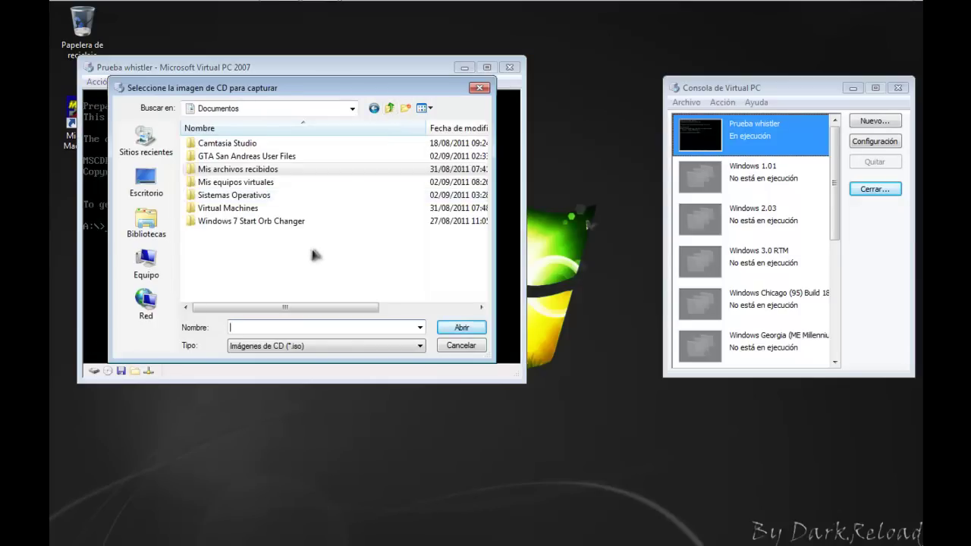
double_click(244, 197)
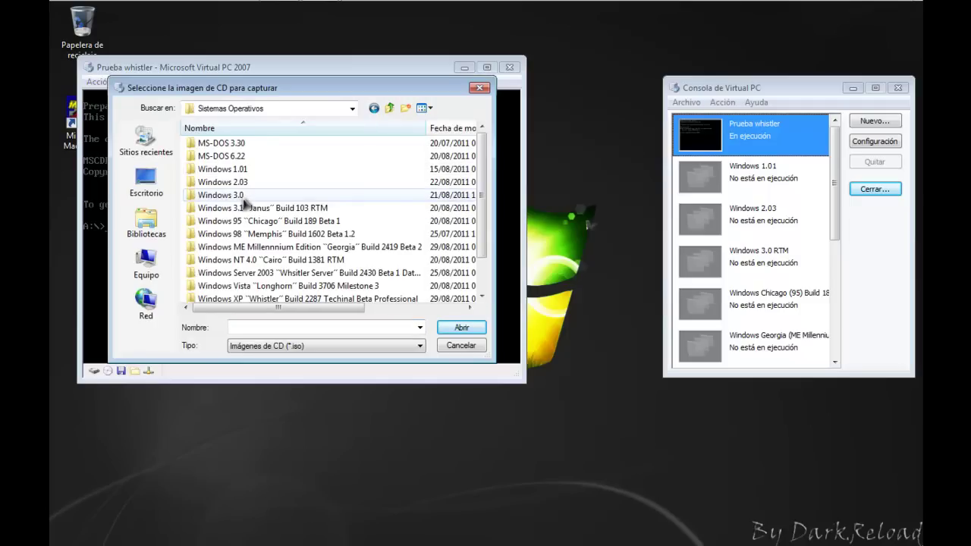
double_click(314, 299)
left_click(243, 144)
left_click(461, 327)
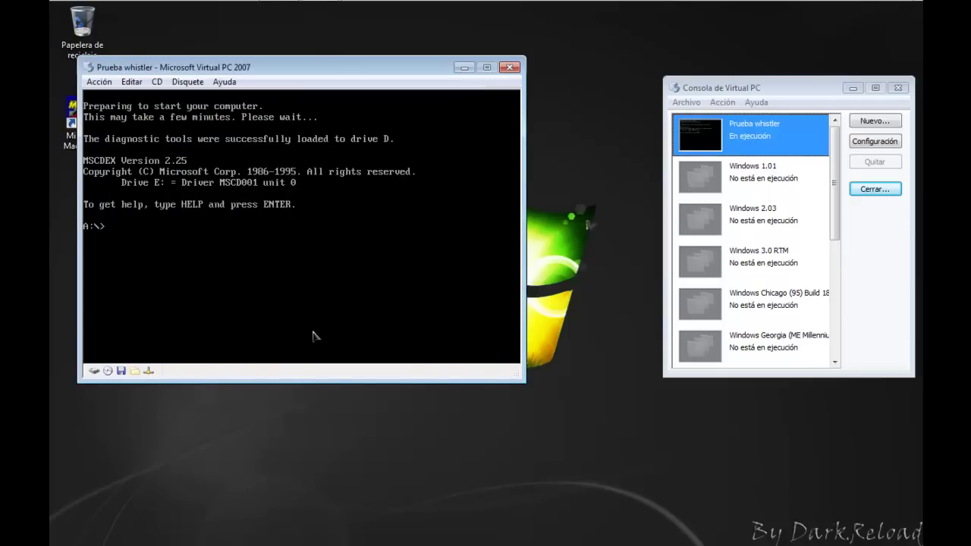
Format drive C: with the Format command, confirming the data loss and leaving the volume label empty.
type("Fo")
type("rmat c")
type("y")
key("Return")
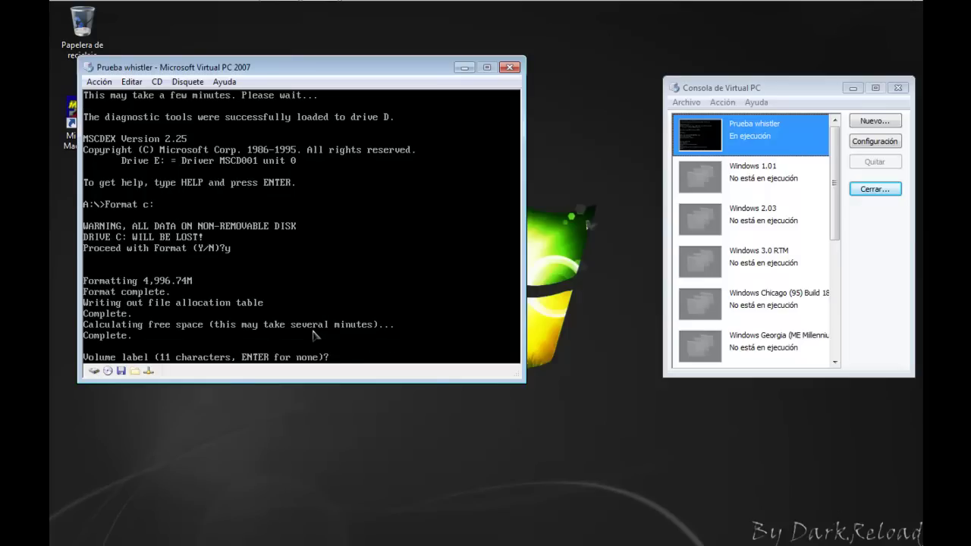
key("Return")
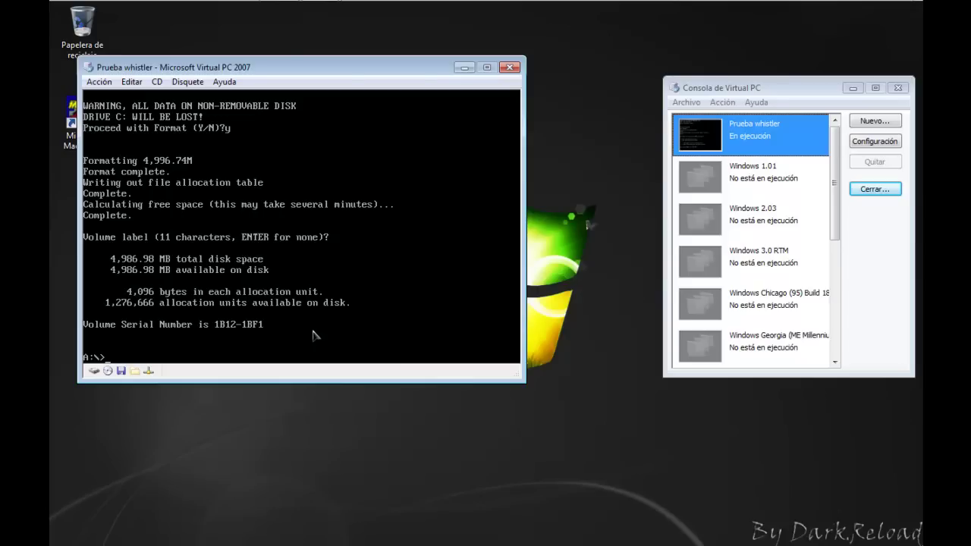
Switch to the E: drive and change to its I386 directory.
type("E:")
key("Return")
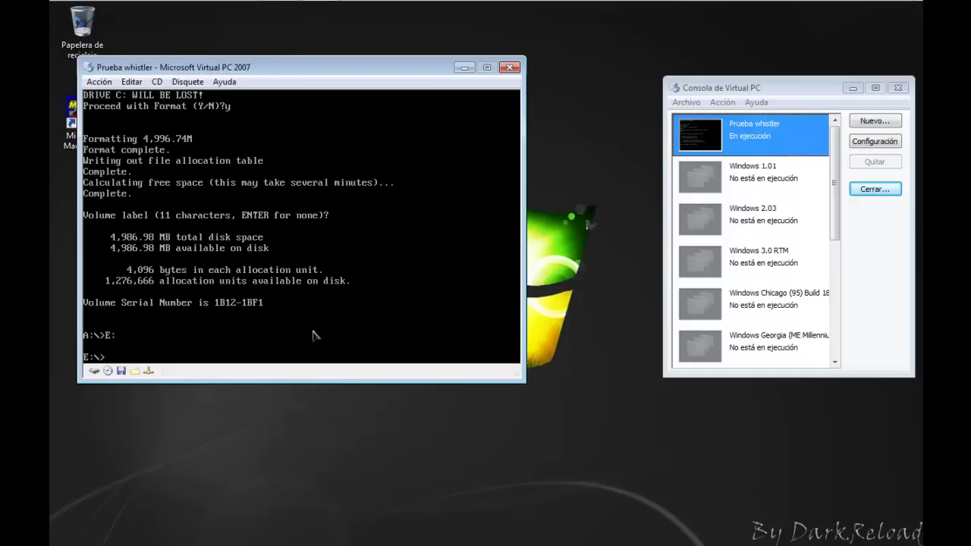
type("CD I386")
key("Return")
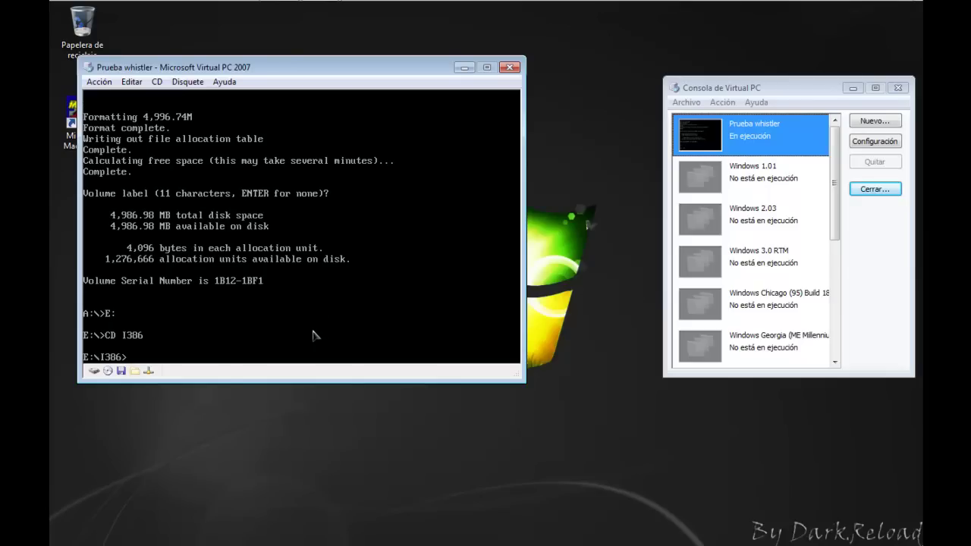
Run WINNT, accept E:\I386 as the location of the setup files, and continue without SmartDrive.
type("WINNT")
key("Return")
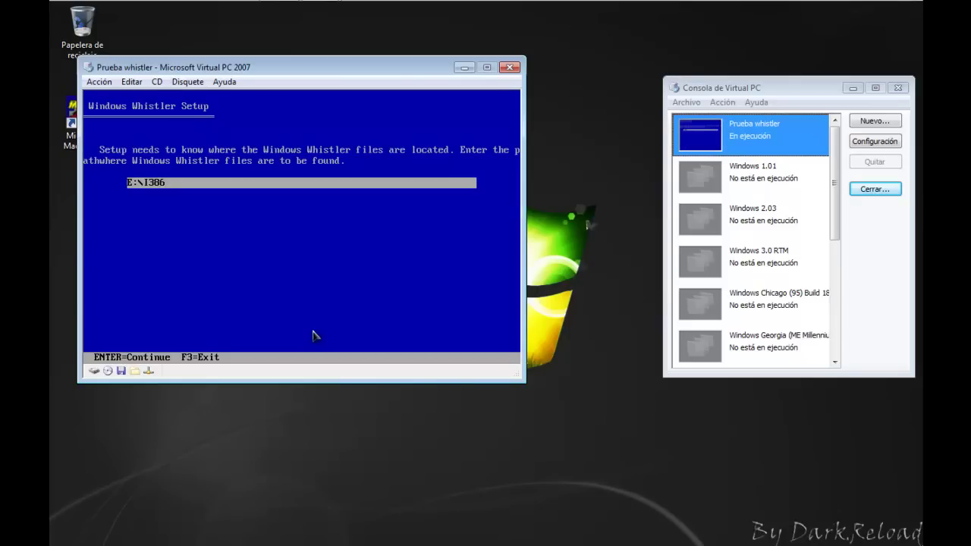
key("Return")
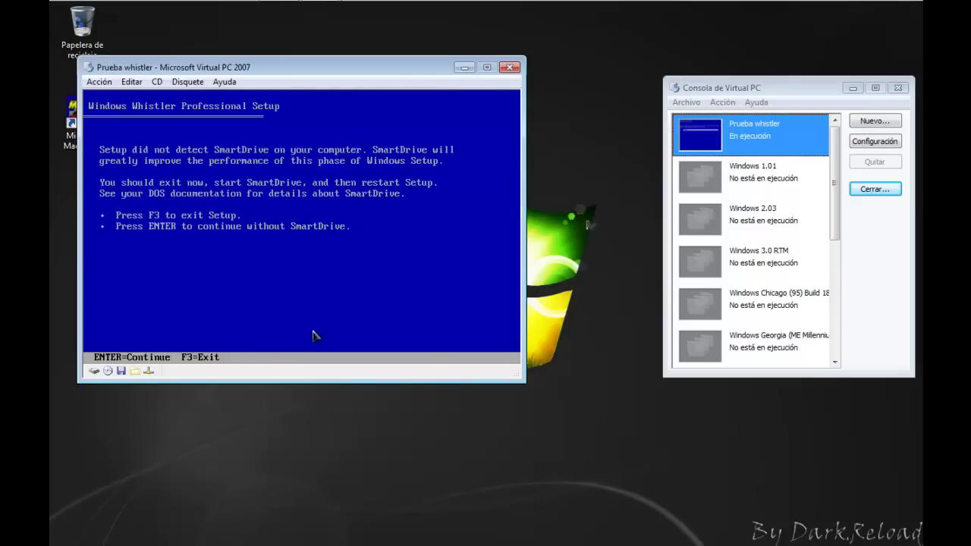
key("Return")
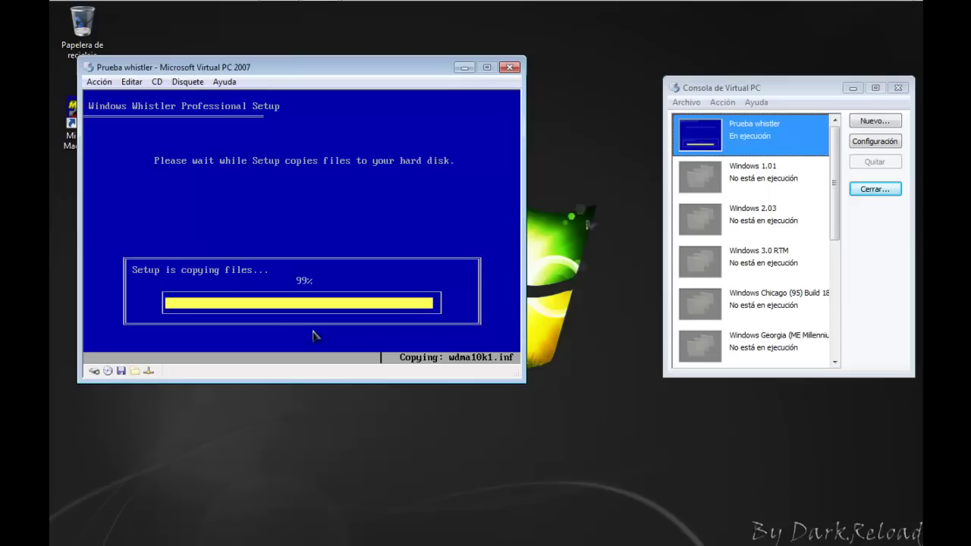
Restart the computer once the MS-DOS portion of Setup is complete and release the floppy image.
mouse_move(917, 5)
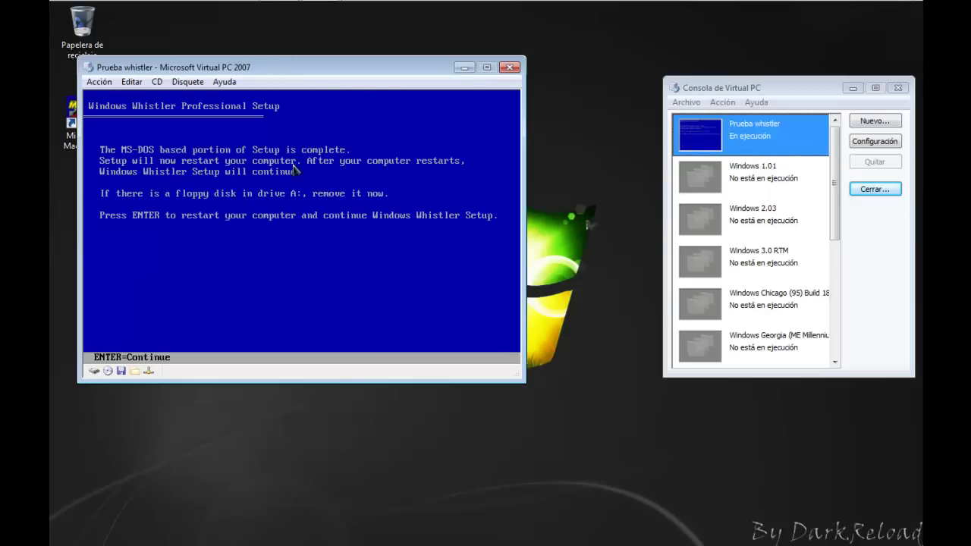
key("Return")
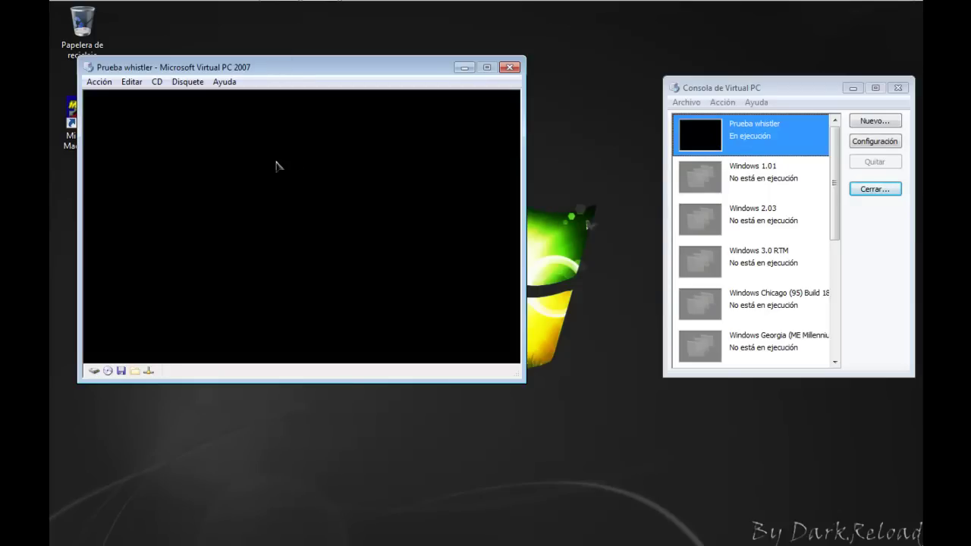
left_click(187, 82)
left_click(220, 119)
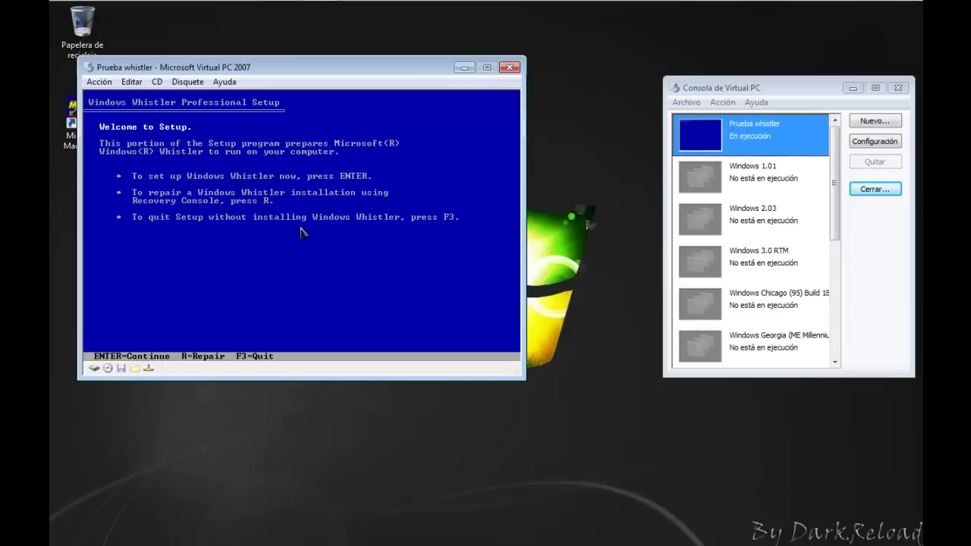
Begin setting up Windows Whistler and accept the licensing agreement.
key("Return")
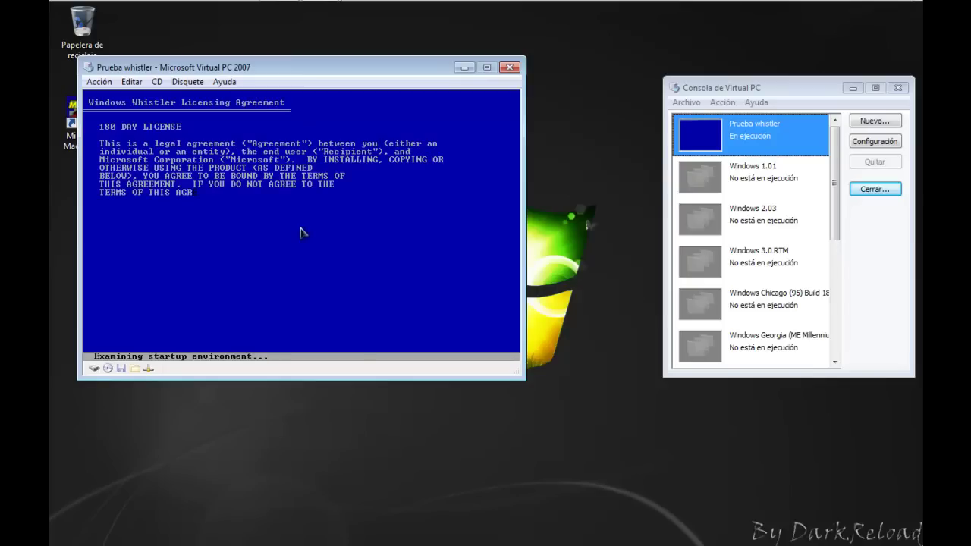
key("Page_Down")
key("F8")
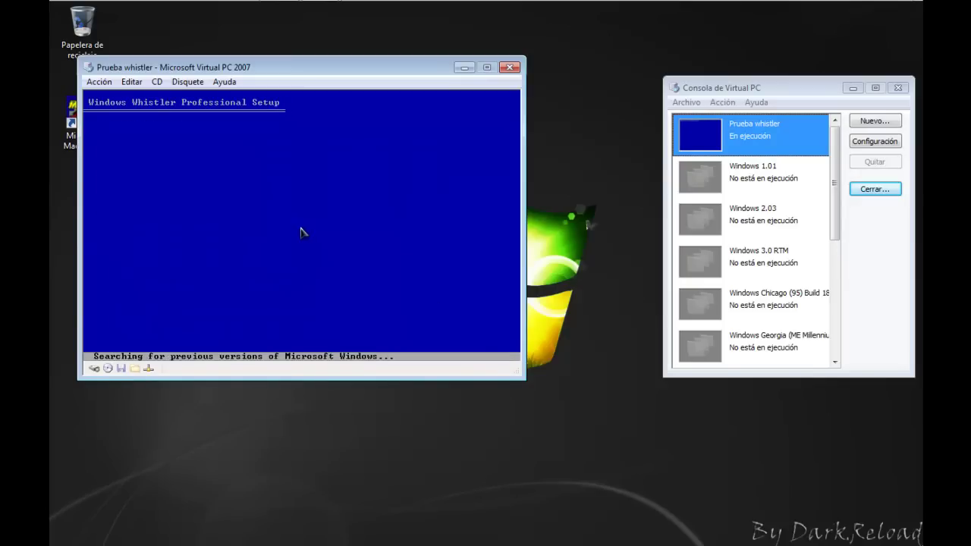
Choose the C: partition for the installation, convert it to NTFS, and restart to continue Setup.
key("Return")
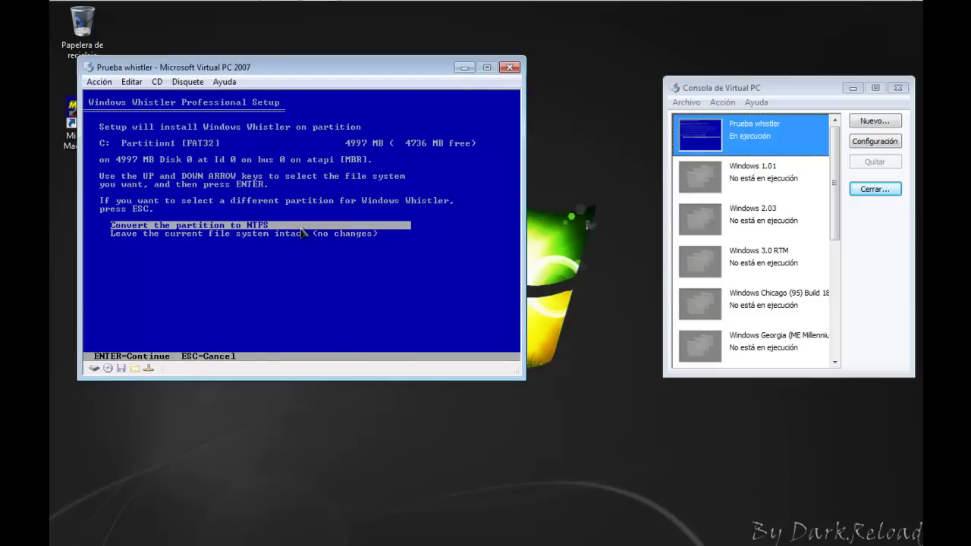
key("Return")
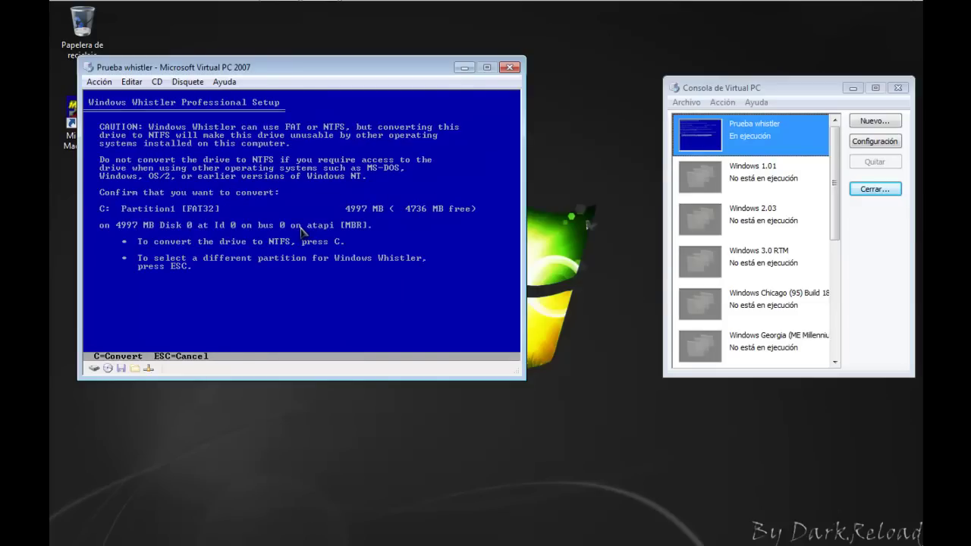
key("c")
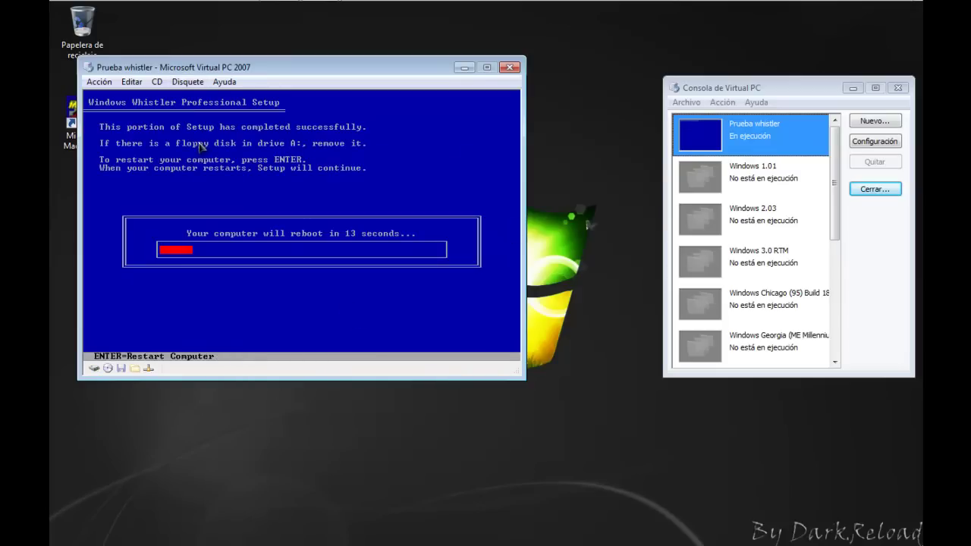
key("Return")
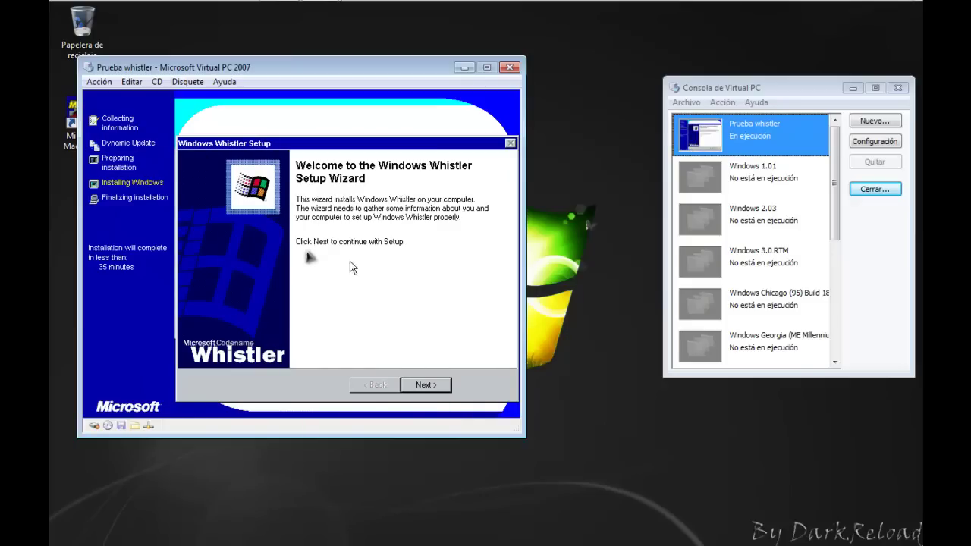
Continue past the Setup Wizard welcome page and set the regional standards and formats to Spanish (Mexico).
left_click(426, 385)
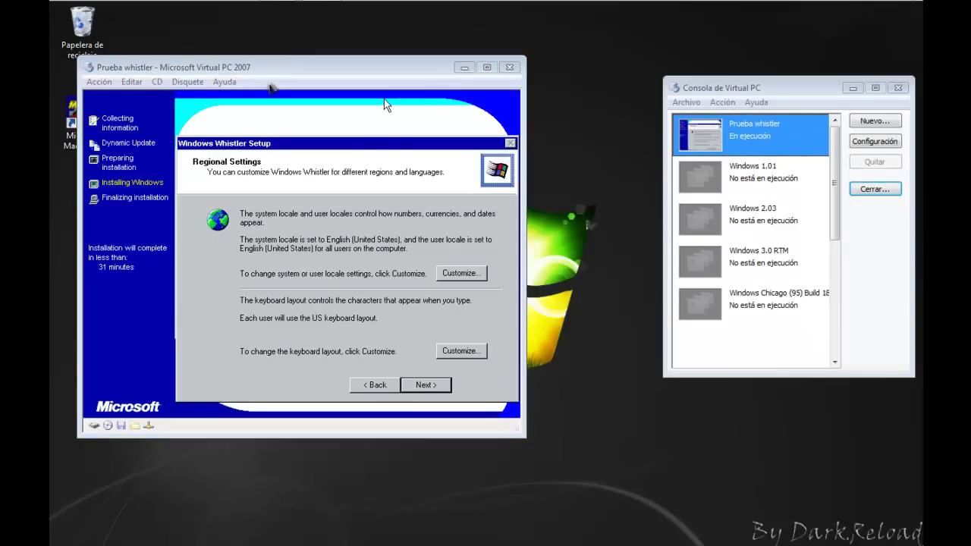
left_click(461, 273)
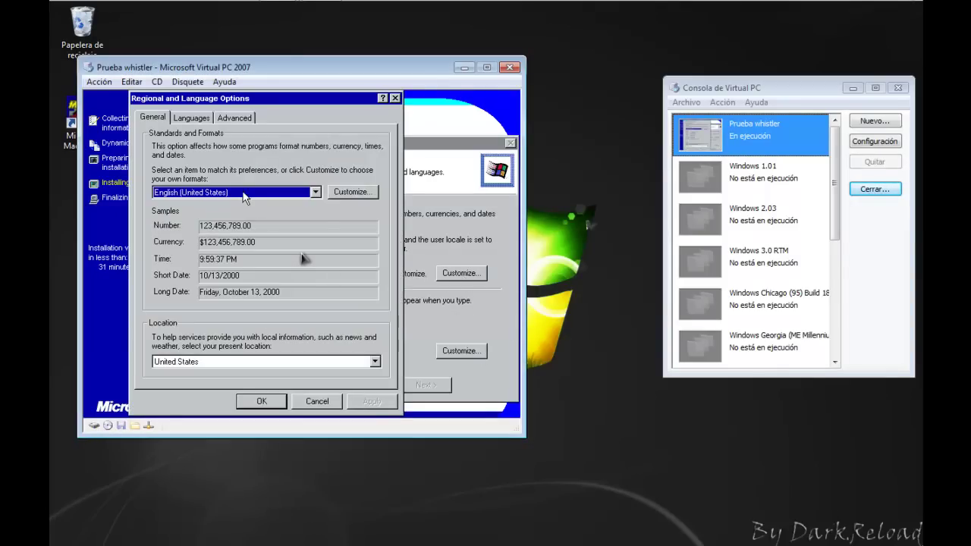
left_click(288, 192)
type("sp")
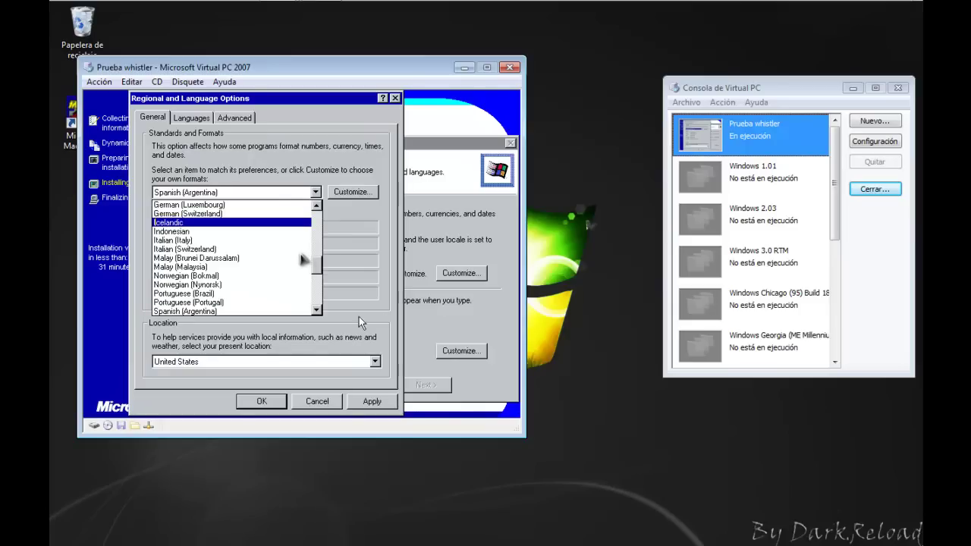
left_click(317, 310)
left_click(317, 310)
left_click(317, 310)
left_click(317, 310)
left_click(317, 310)
left_click(317, 310)
left_click(317, 311)
left_click(317, 310)
left_click(317, 310)
left_click(317, 310)
left_click(317, 310)
left_click(317, 310)
left_click(317, 311)
left_click(317, 315)
left_click(317, 314)
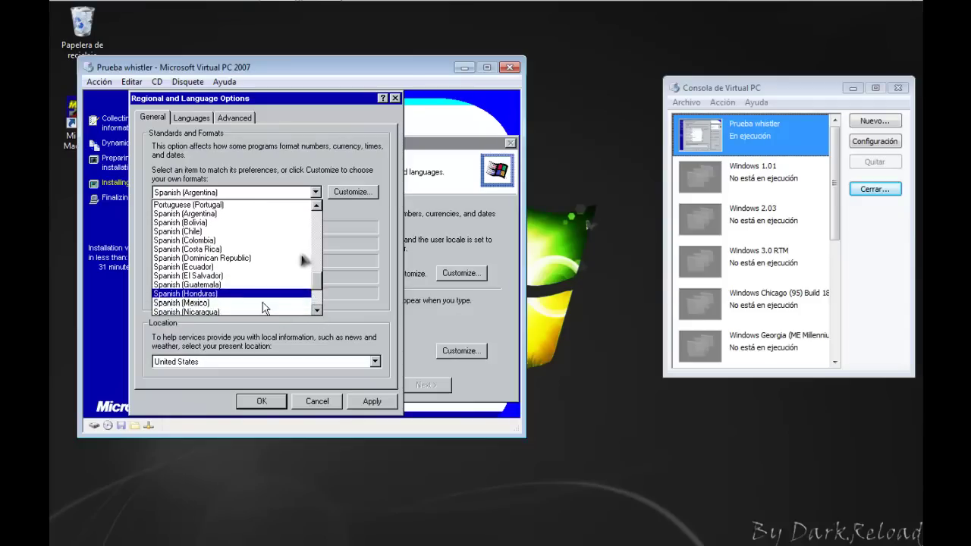
left_click(262, 302)
Add Spanish (Mexico) with its Latin American keyboard layout to the installed input languages.
left_click(200, 121)
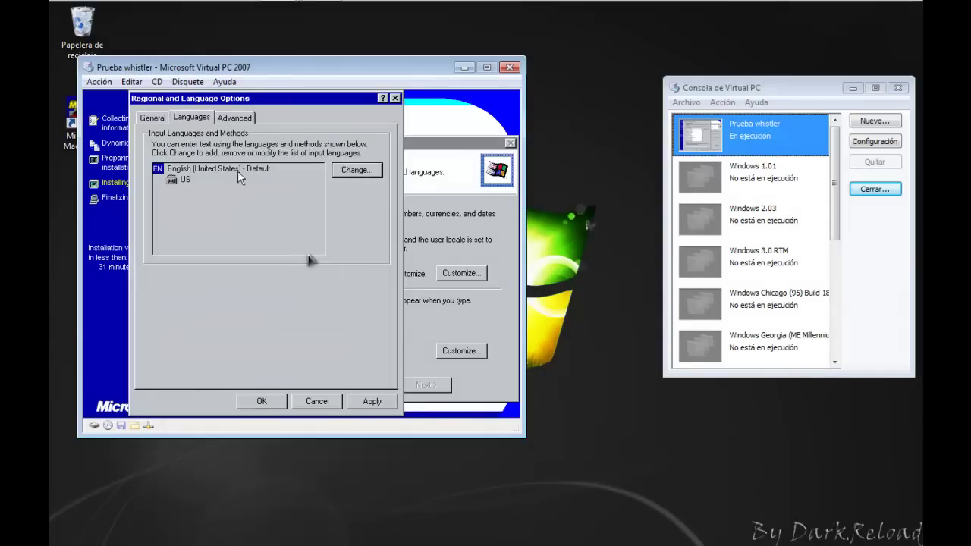
left_click(350, 172)
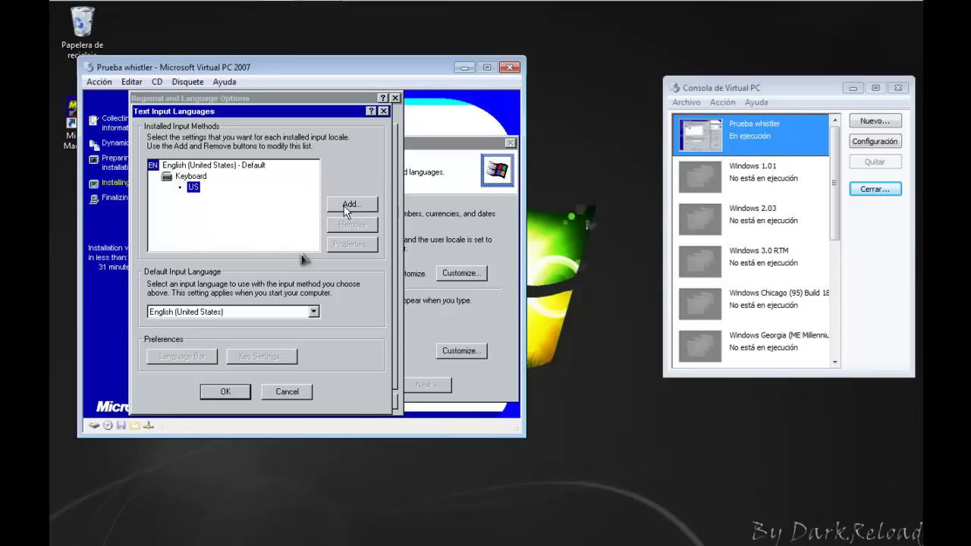
left_click(348, 205)
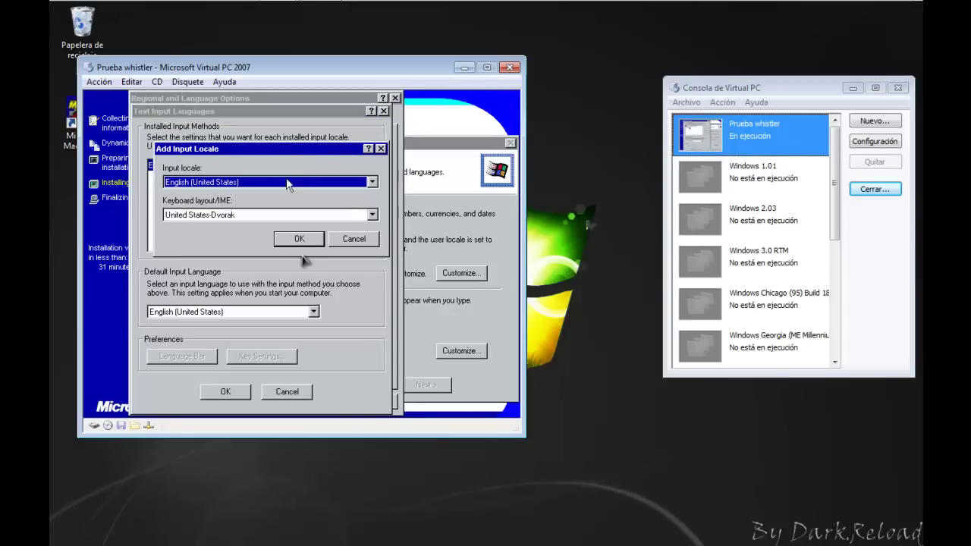
left_click(287, 182)
left_click(371, 229)
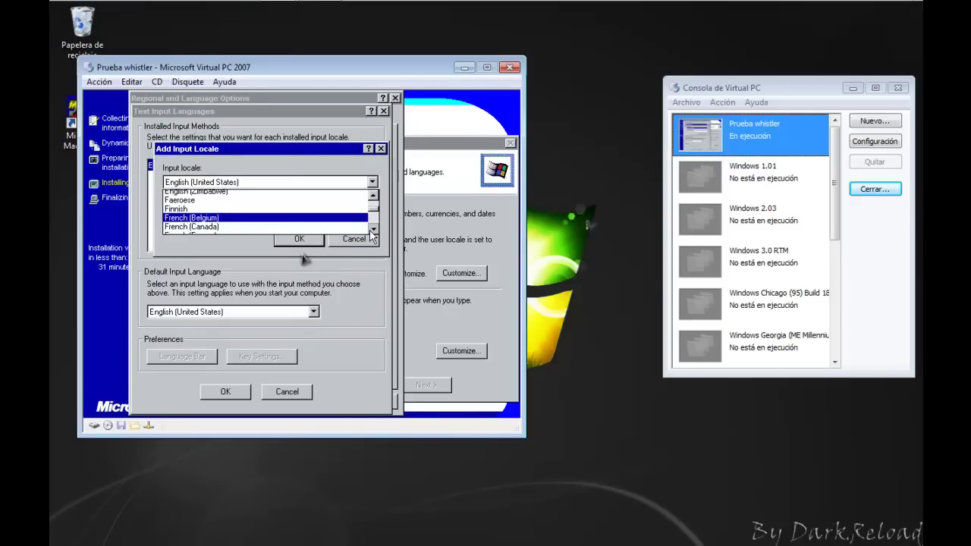
left_click(372, 229)
left_click(372, 229)
key("s")
key("p")
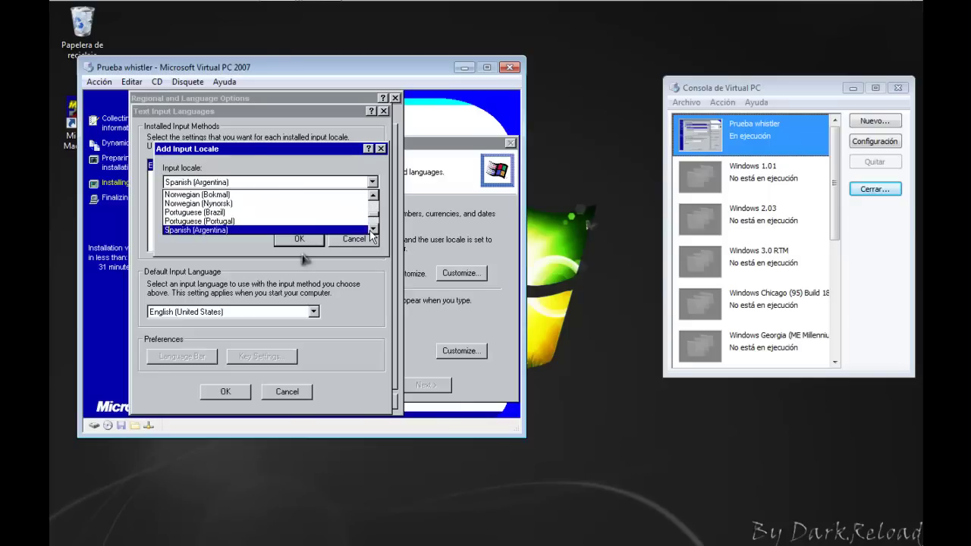
left_click(370, 231)
left_click(370, 231)
left_click(370, 230)
left_click(370, 231)
left_click(371, 230)
left_click(371, 230)
left_click(370, 230)
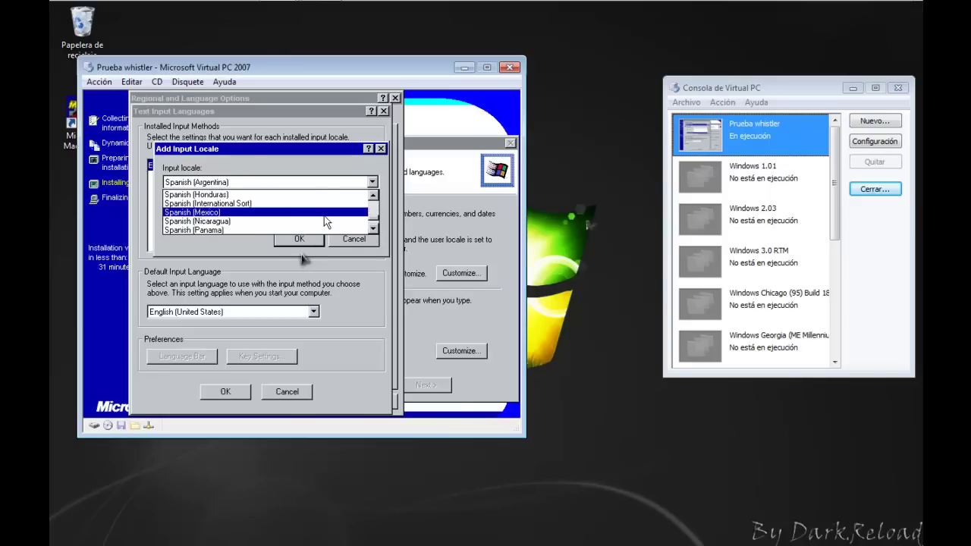
left_click(324, 215)
left_click(307, 238)
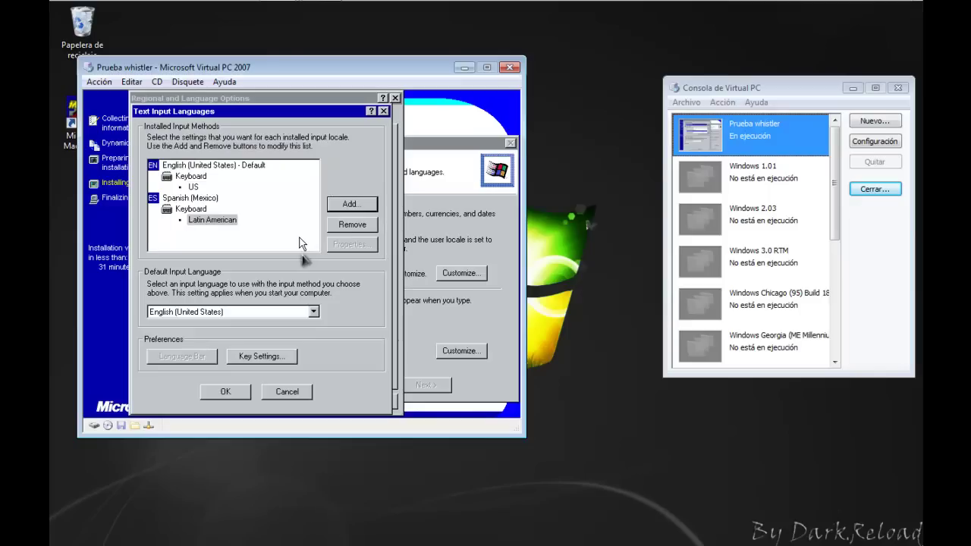
Make Spanish (Mexico) the default input language and confirm the text input languages.
left_click(279, 312)
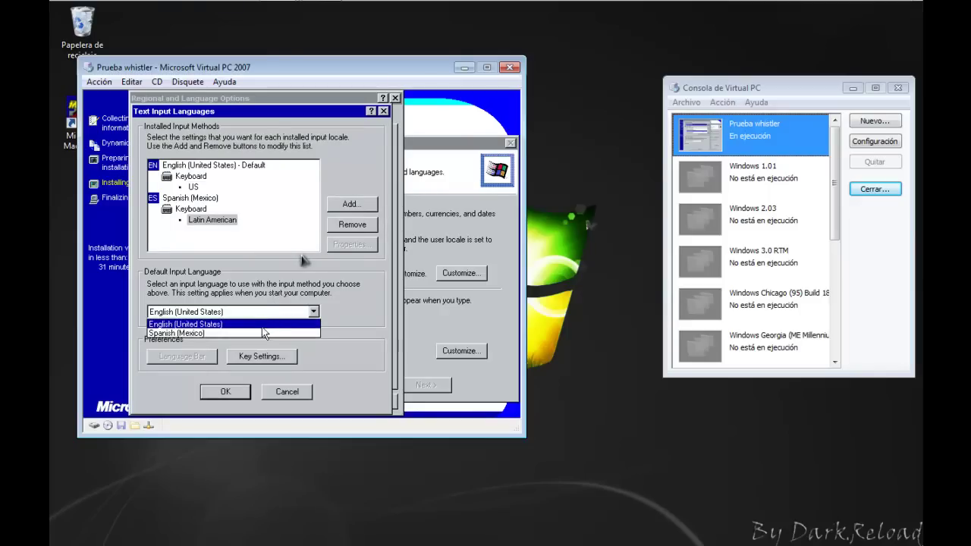
left_click(260, 334)
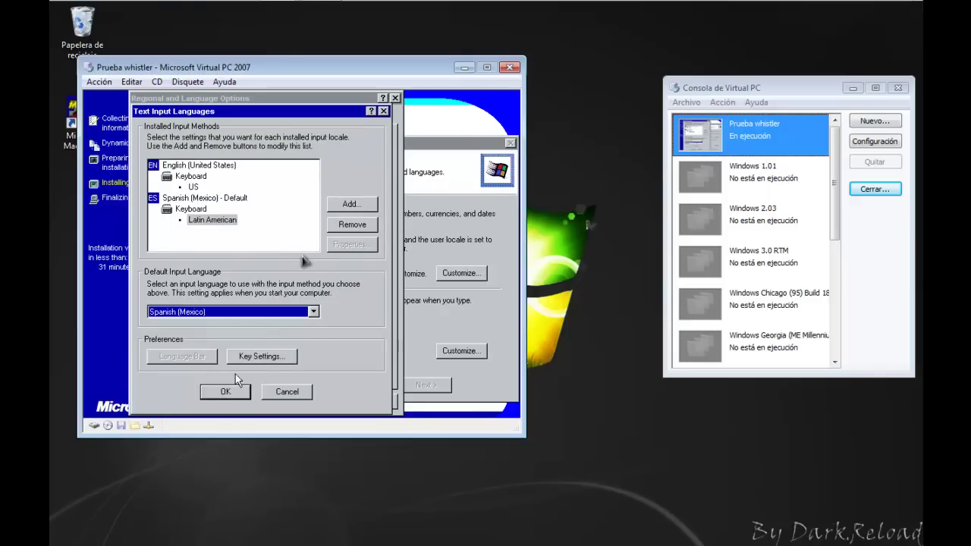
left_click(225, 392)
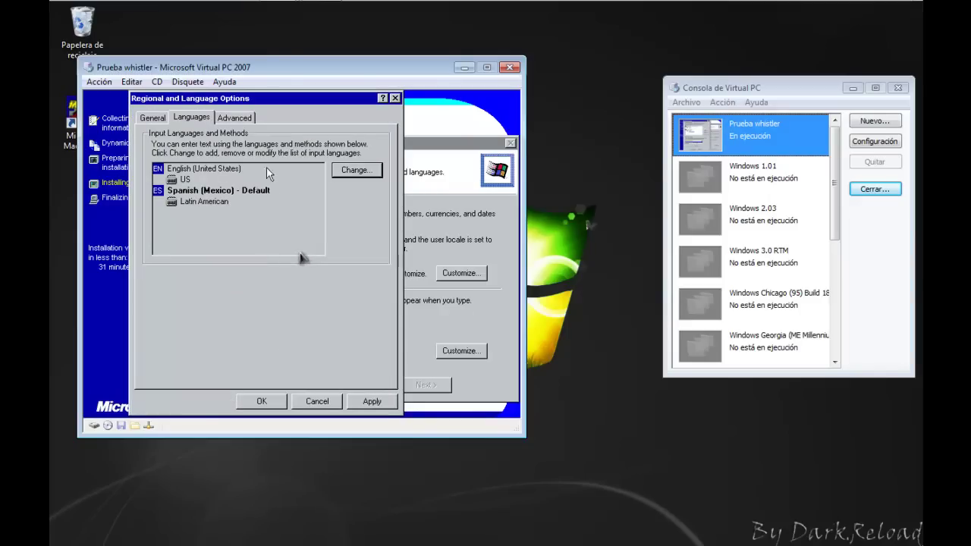
Set the language for non-Unicode programs to Spanish (Mexico), confirm the regional options, and continue Setup.
left_click(240, 121)
left_click(375, 208)
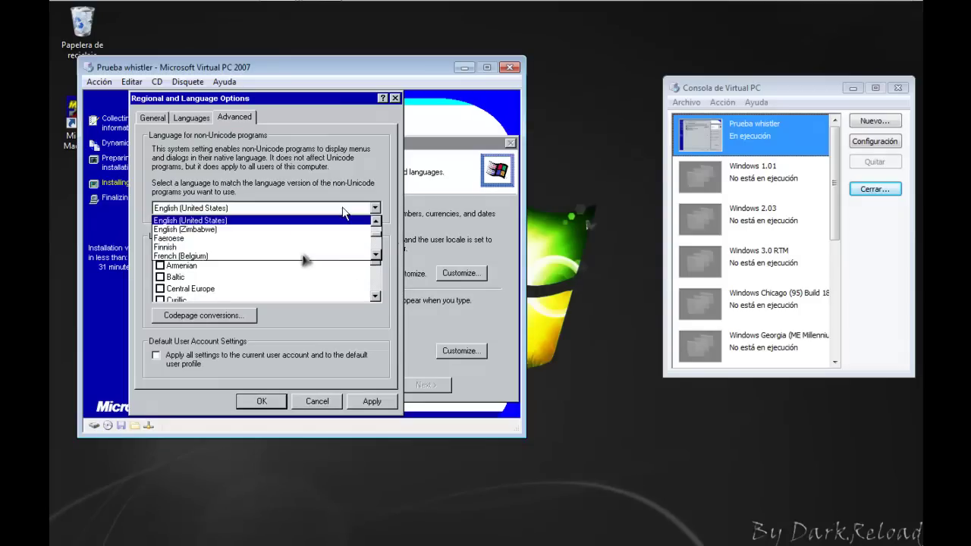
type("sp")
left_click(374, 255)
left_click(375, 254)
left_click(375, 255)
left_click(374, 254)
left_click(374, 255)
left_click(375, 255)
left_click(374, 255)
left_click(375, 255)
left_click(374, 255)
left_click(375, 255)
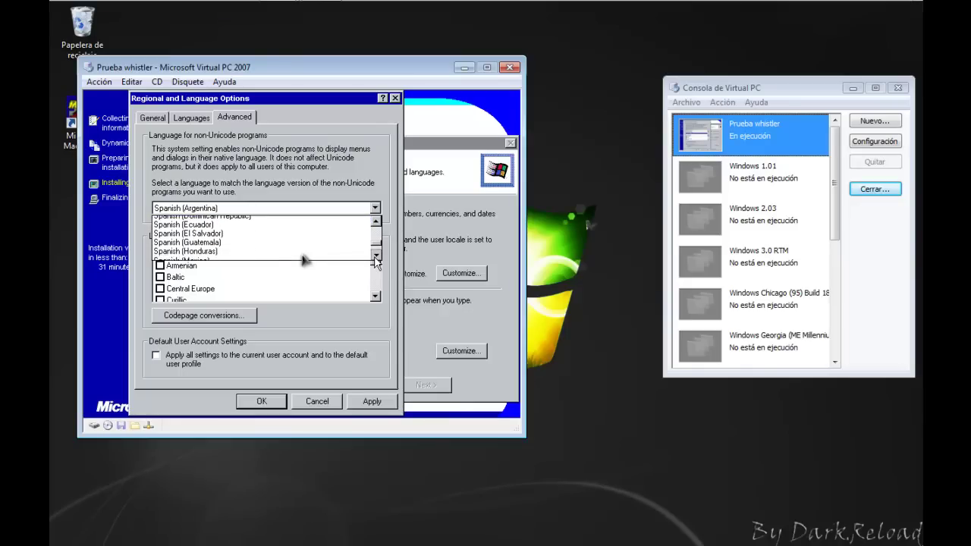
left_click(295, 255)
left_click(357, 401)
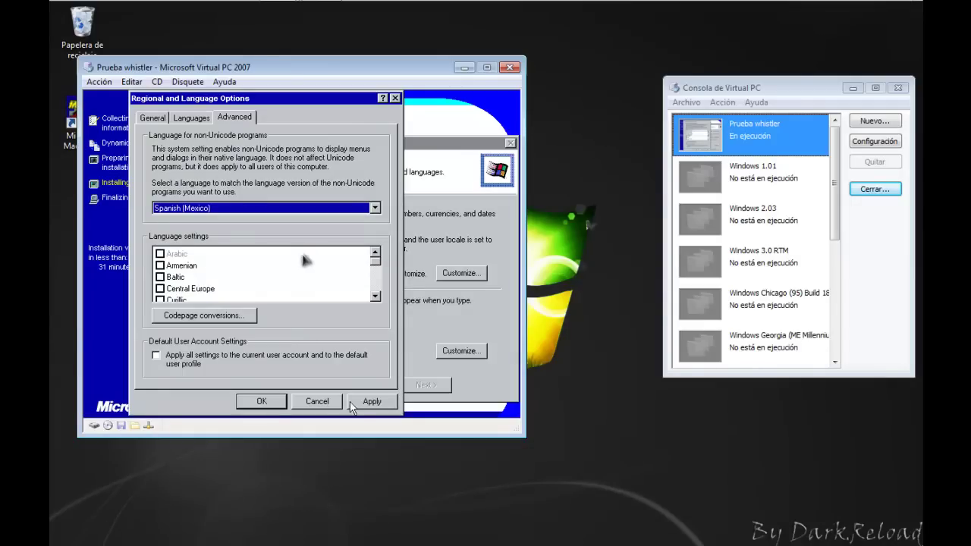
left_click(261, 401)
left_click(418, 385)
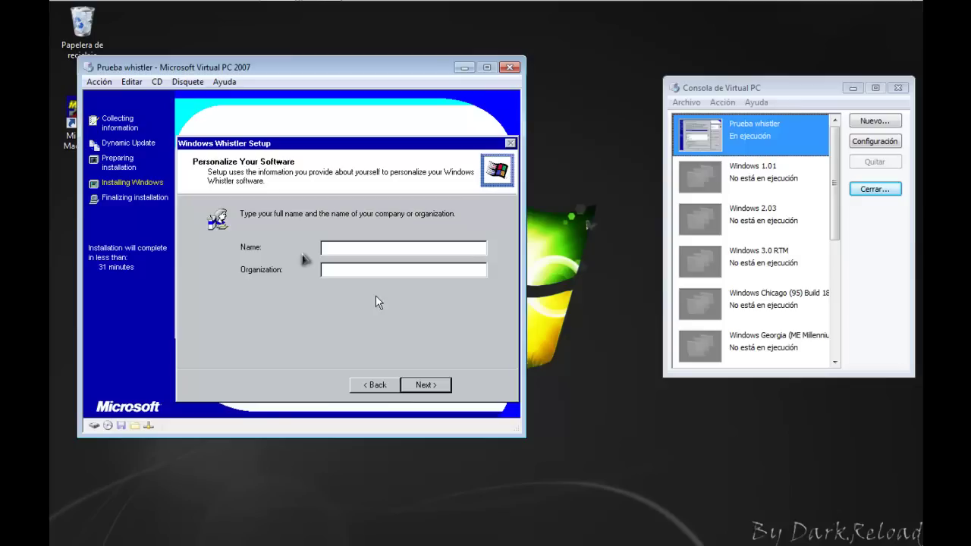
Enter the user's name and the organization Lsfer010, keeping the suggested computer name and leaving the administrator password blank.
type("Luis fernando")
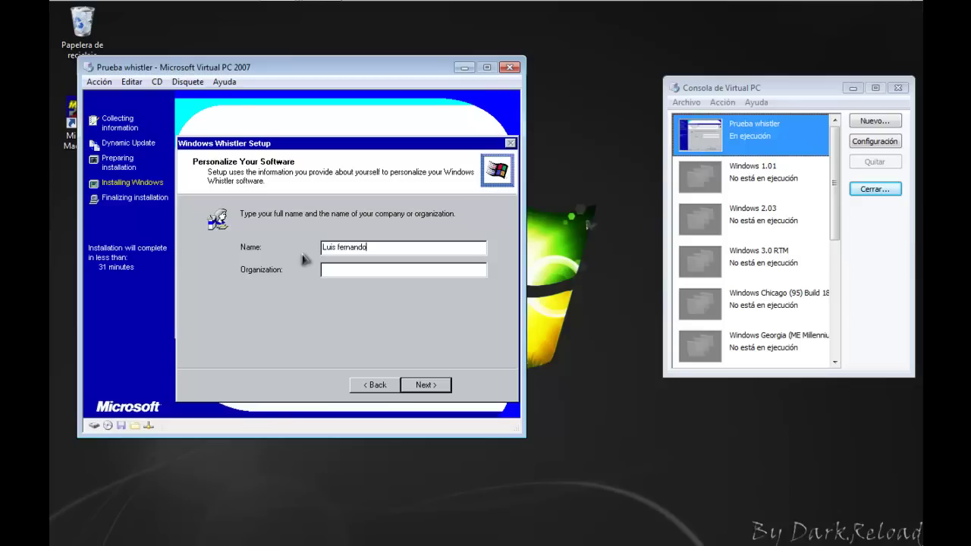
type("Lsfer010")
left_click(439, 383)
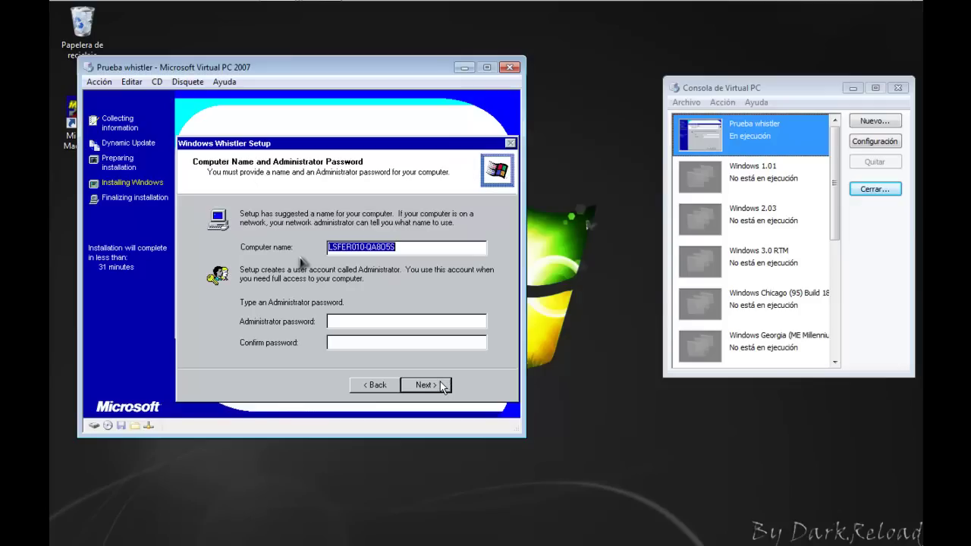
left_click(347, 321)
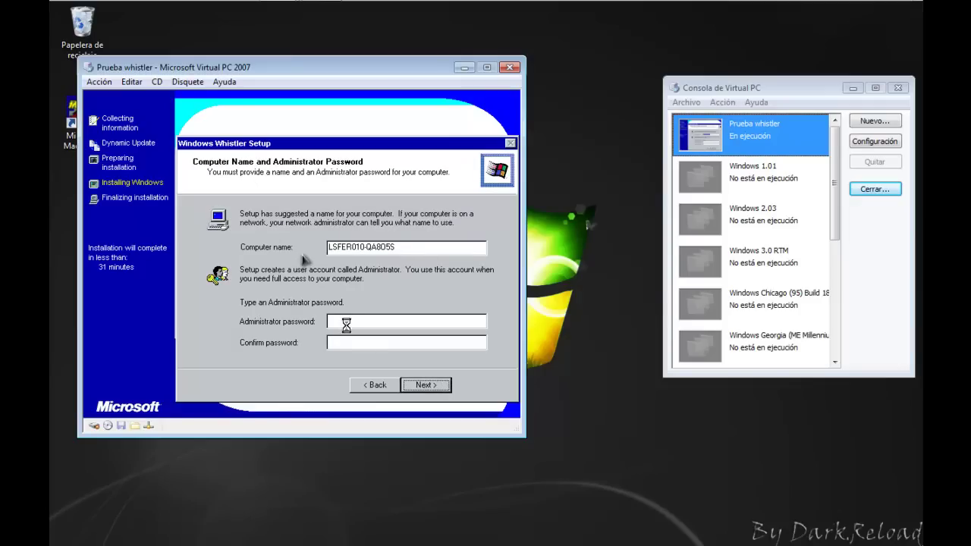
left_click(426, 383)
Set the time zone to (GMT-06:00) Mexico City and accept the typical networking settings.
left_click(393, 295)
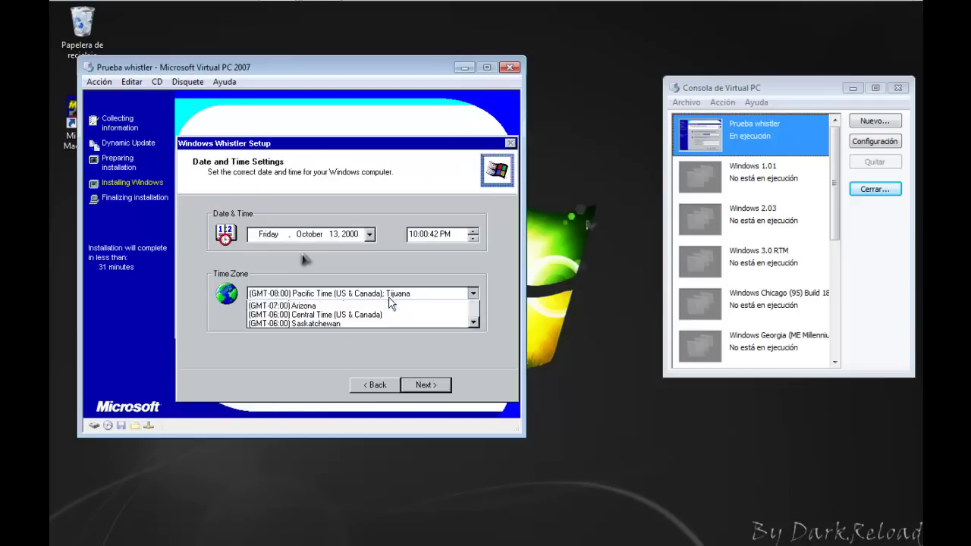
left_click(474, 340)
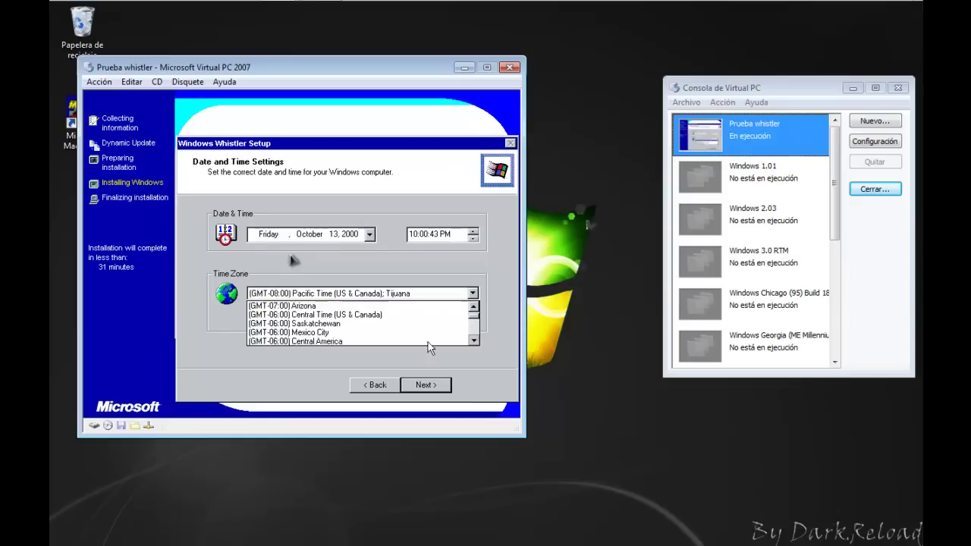
left_click(366, 336)
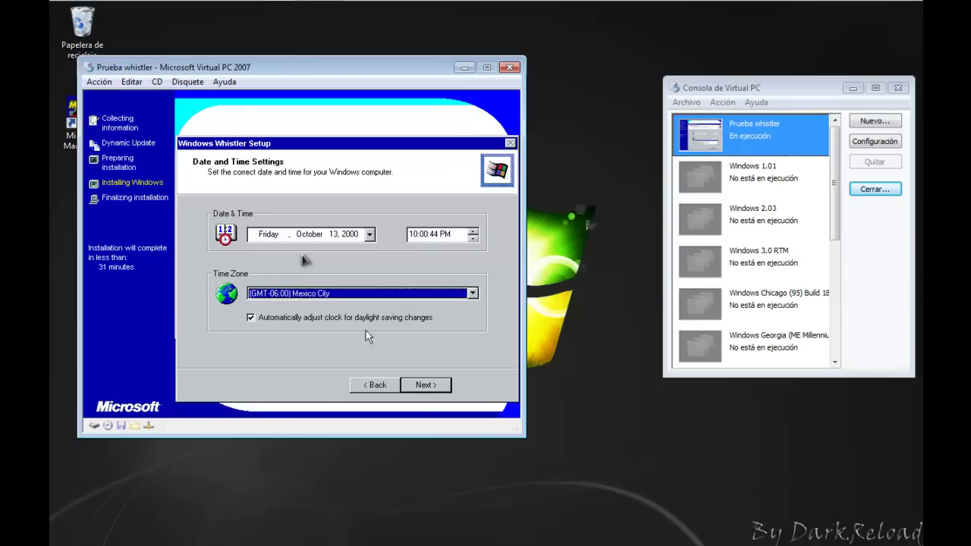
left_click(422, 386)
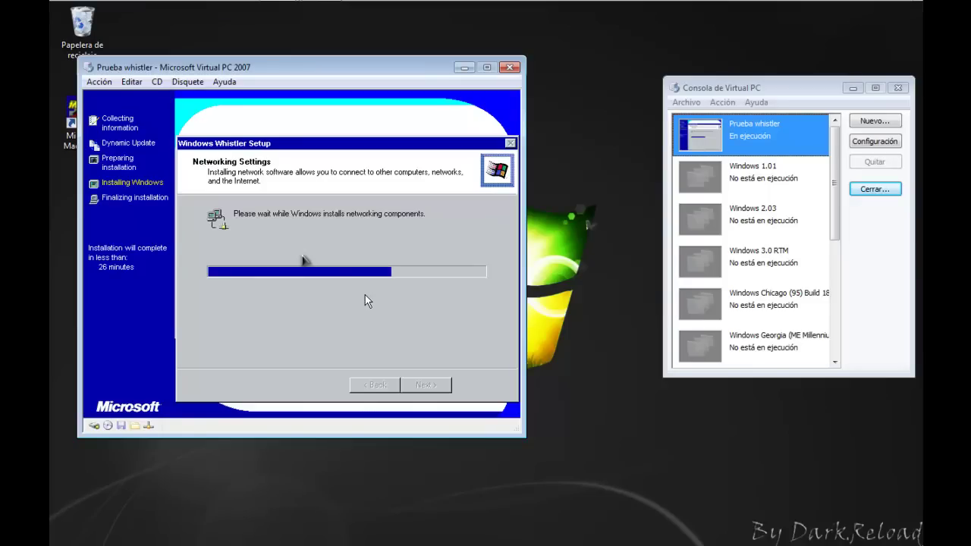
mouse_move(290, 4)
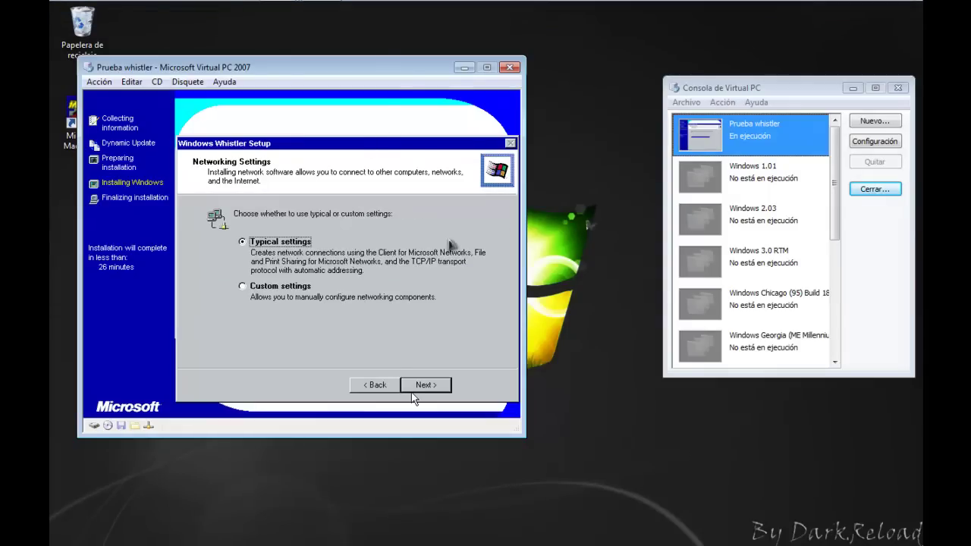
left_click(414, 393)
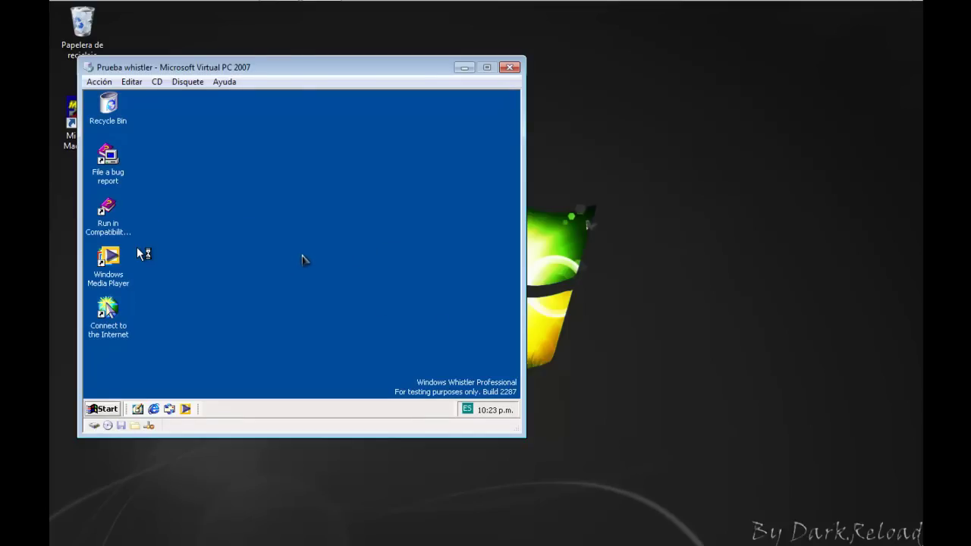
Examine the system version in the properties of My Computer, closing them when done.
left_click(102, 409)
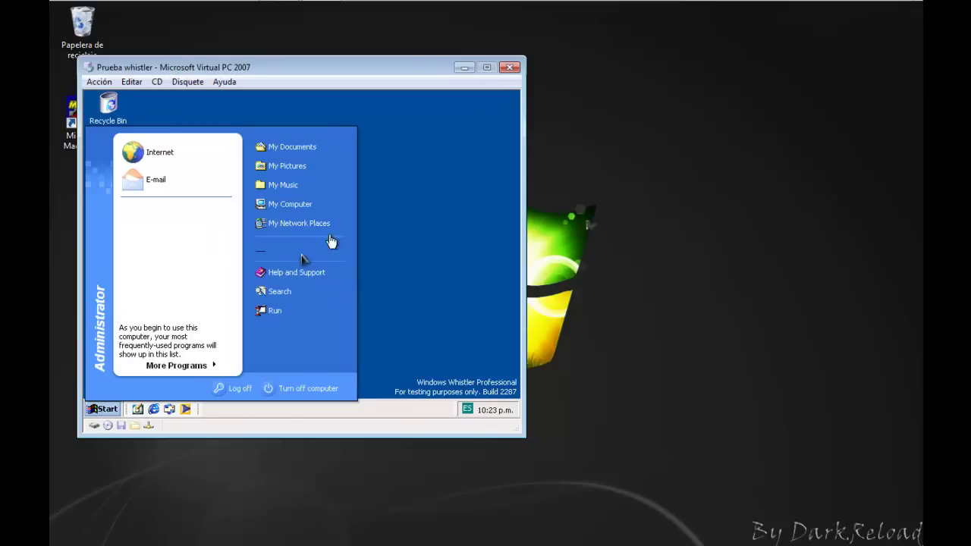
right_click(290, 203)
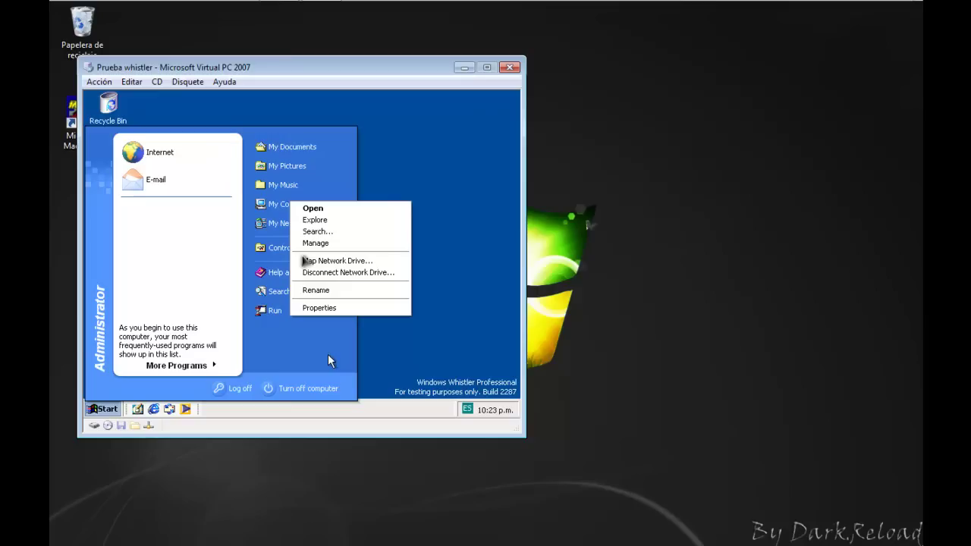
left_click(318, 308)
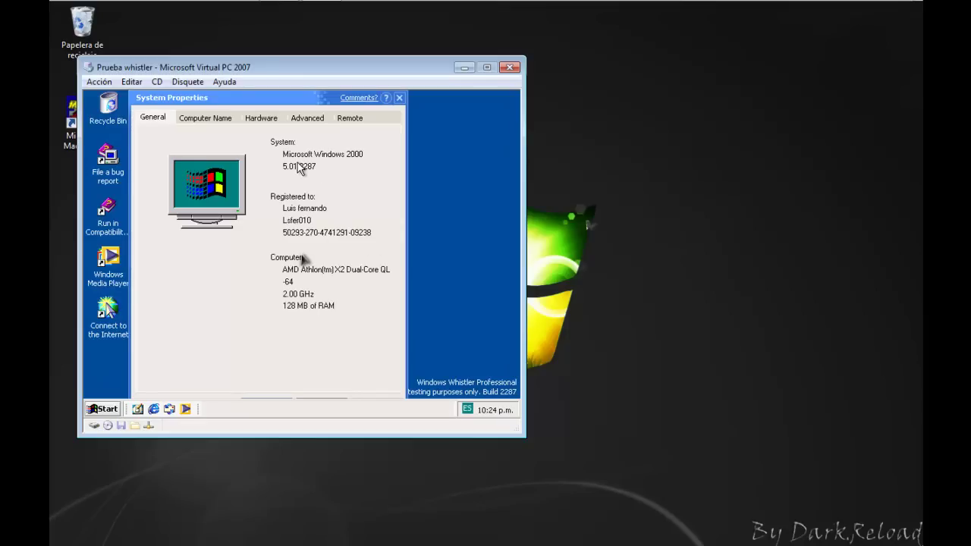
left_click(400, 98)
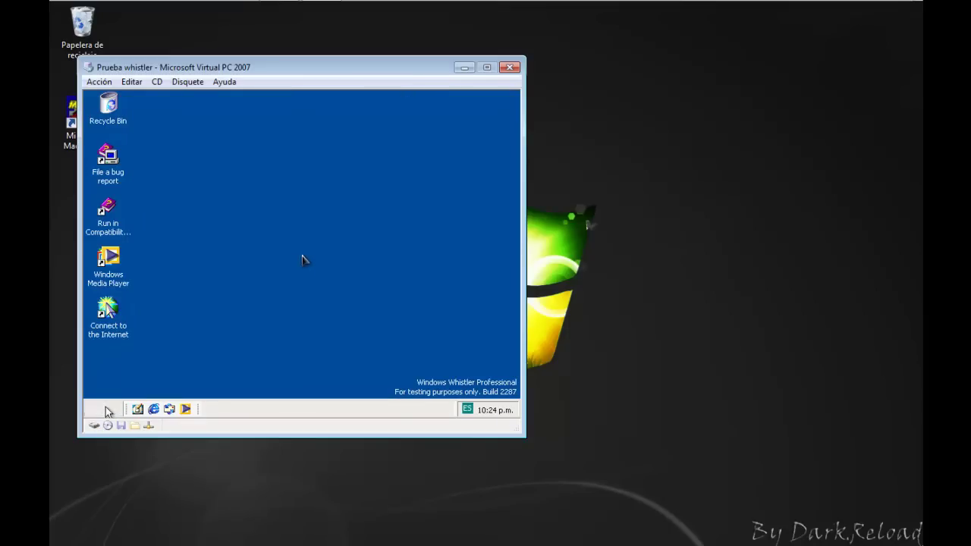
Turn off the Windows Whistler computer.
left_click(91, 411)
left_click(265, 394)
left_click(300, 226)
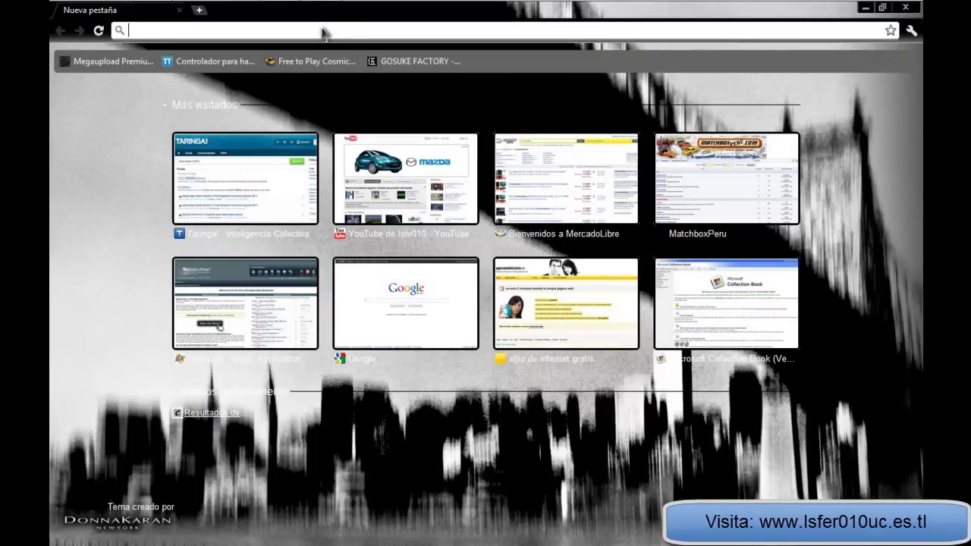
type("www.")
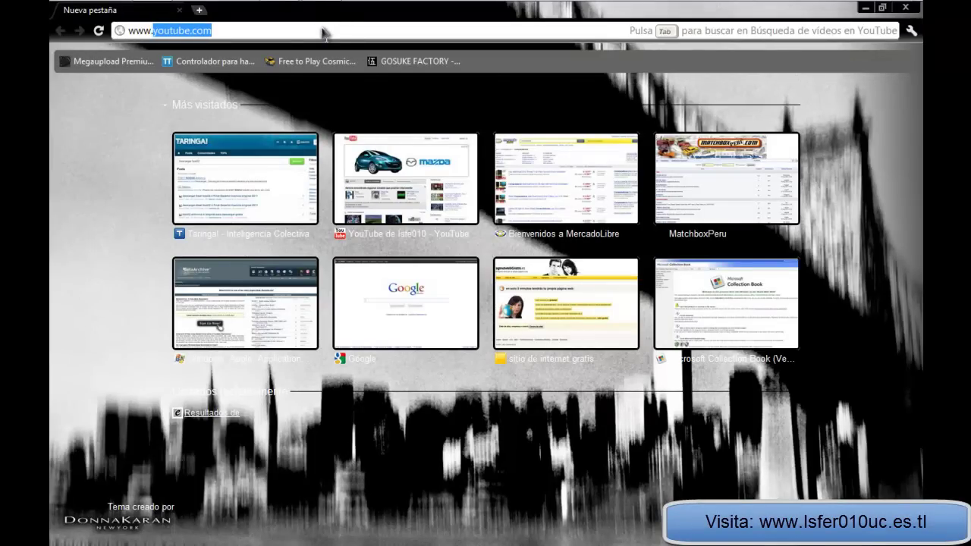
type("lsfer010uc.es.tl")
key("Return")
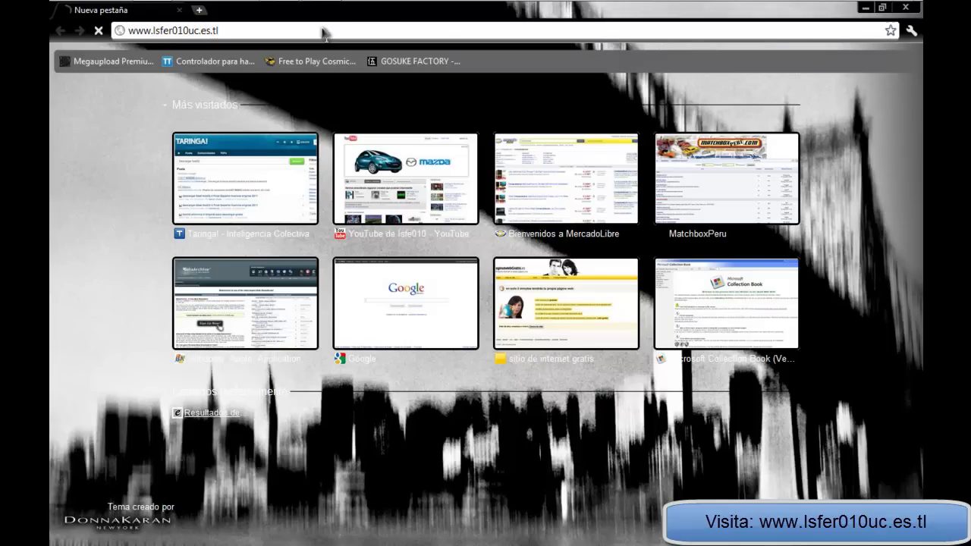